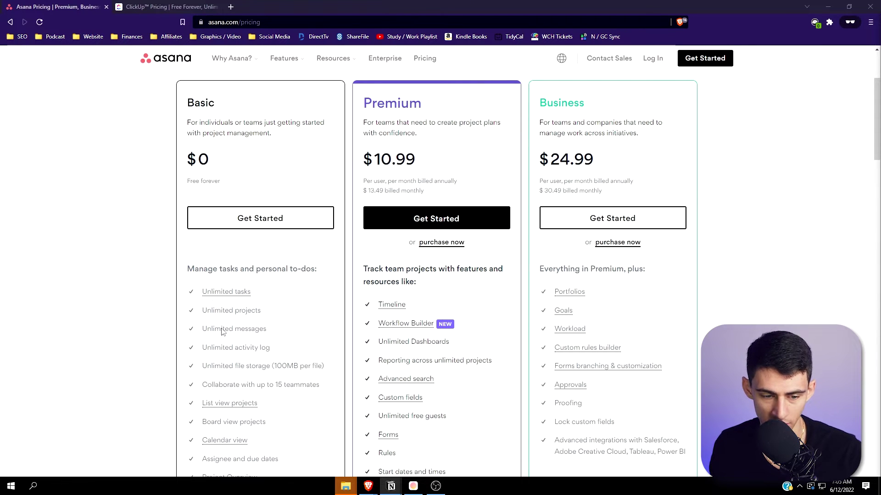
# Scroll the Premium features and view the Workflow Builder and Advanced search previews.
pyautogui.scroll(-1, 230, 317)
pyautogui.scroll(-1, 230, 326)
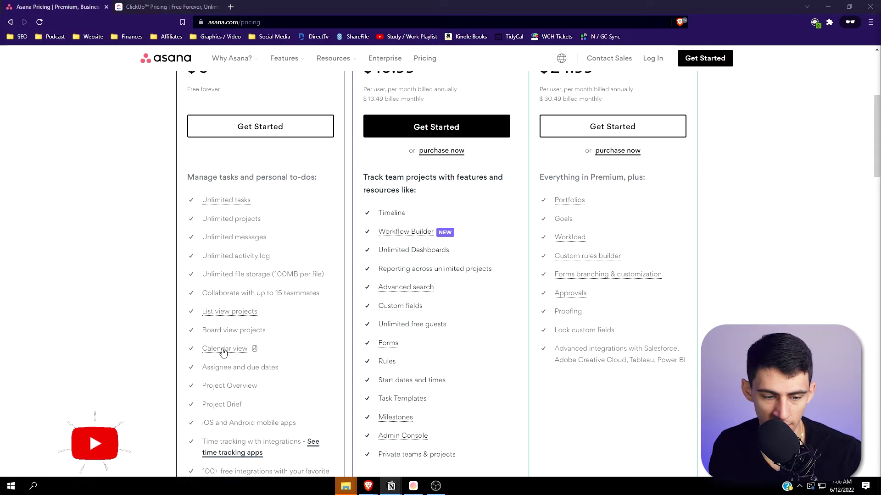
pyautogui.scroll(-2, 340, 307)
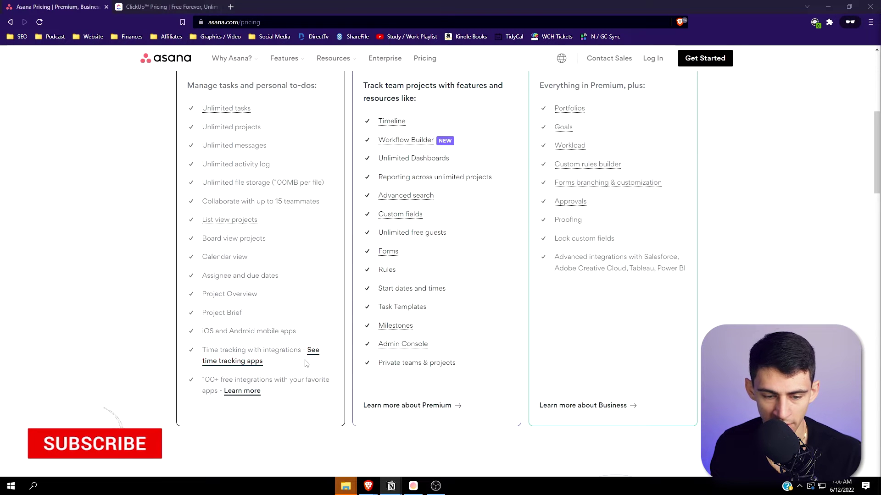
pyautogui.scroll(5, 311, 355)
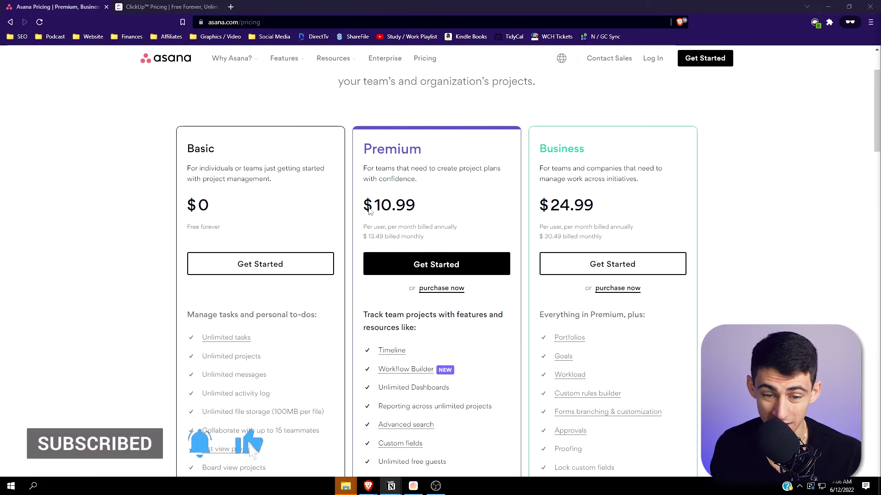
pyautogui.scroll(-4, 394, 197)
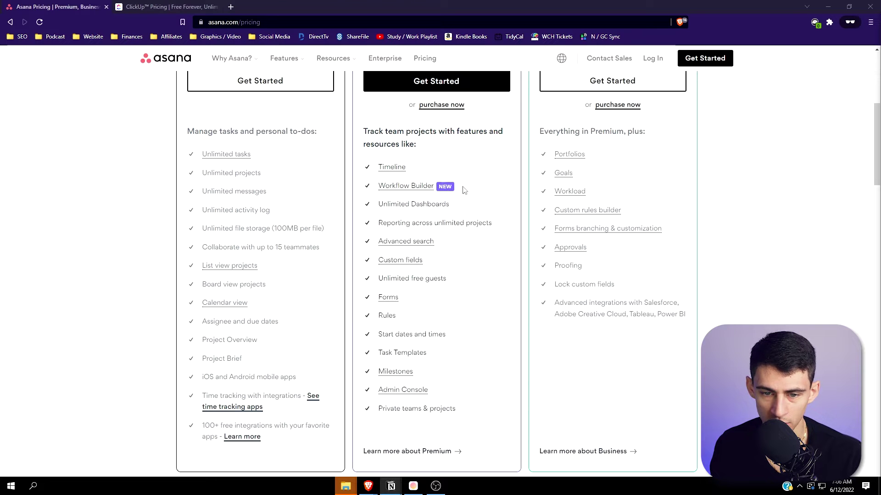
pyautogui.click(419, 186)
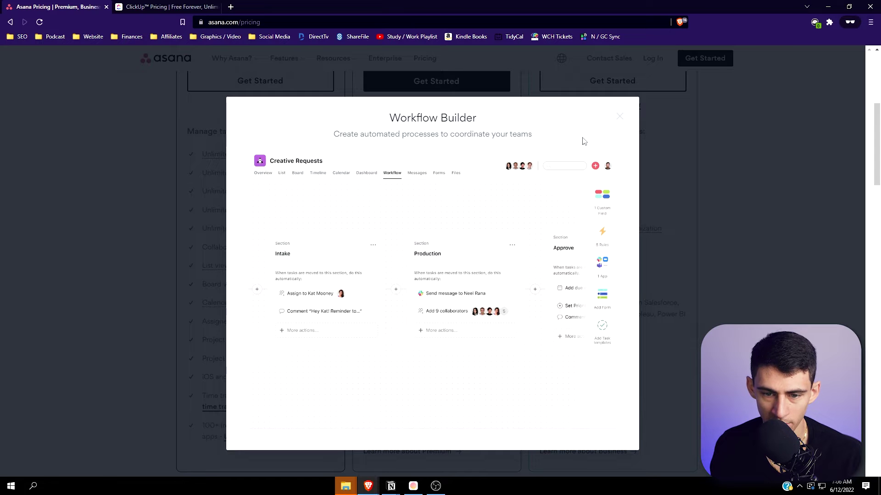
pyautogui.click(733, 166)
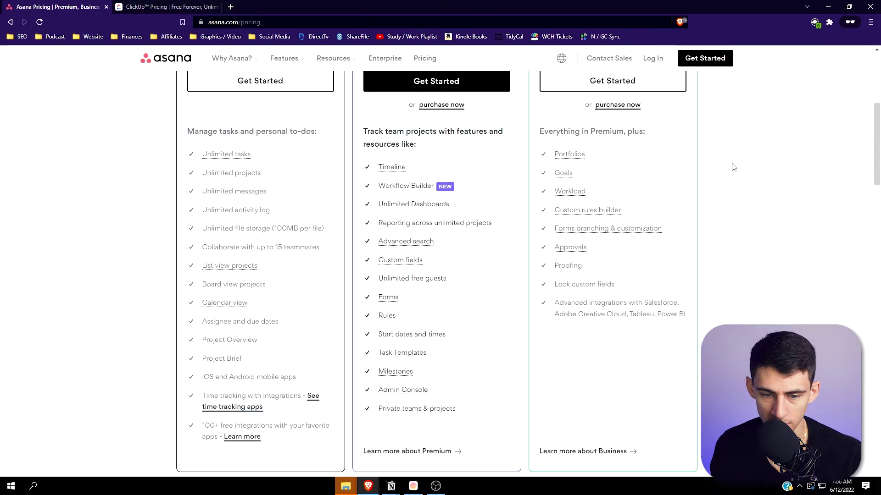
pyautogui.click(397, 247)
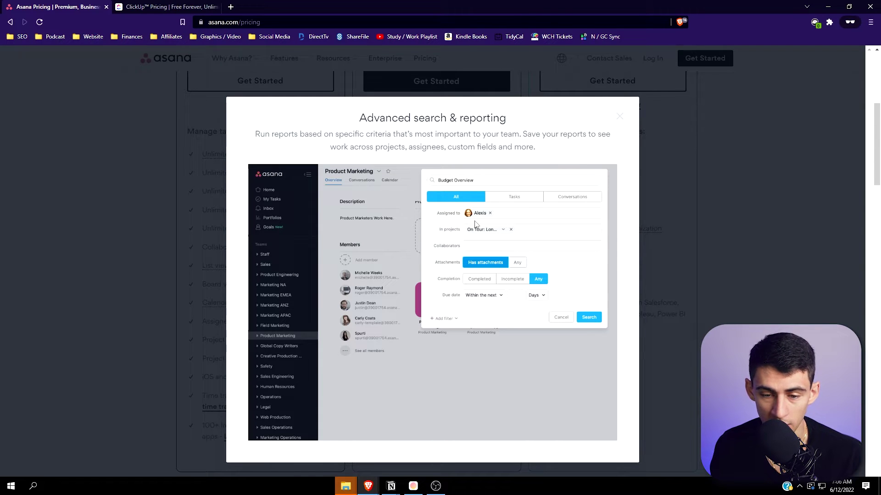
# View the Custom fields and Forms previews, then switch to ClickUp's pricing page.
pyautogui.click(671, 225)
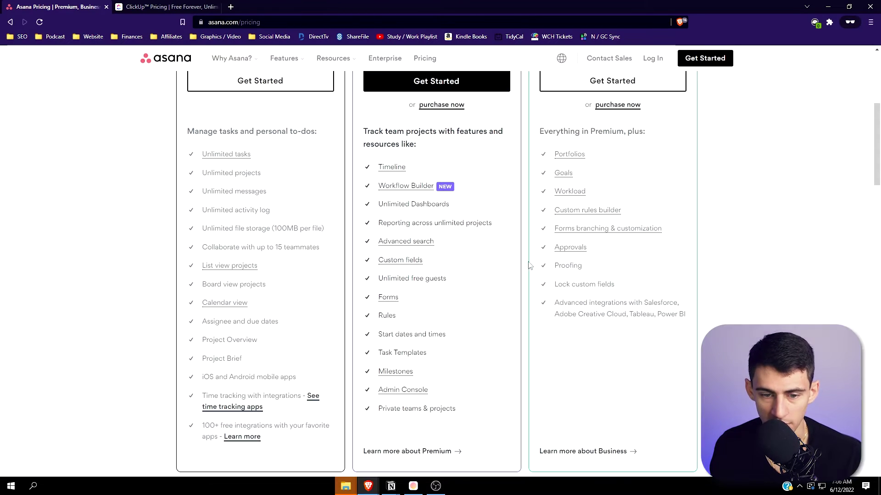
pyautogui.click(411, 258)
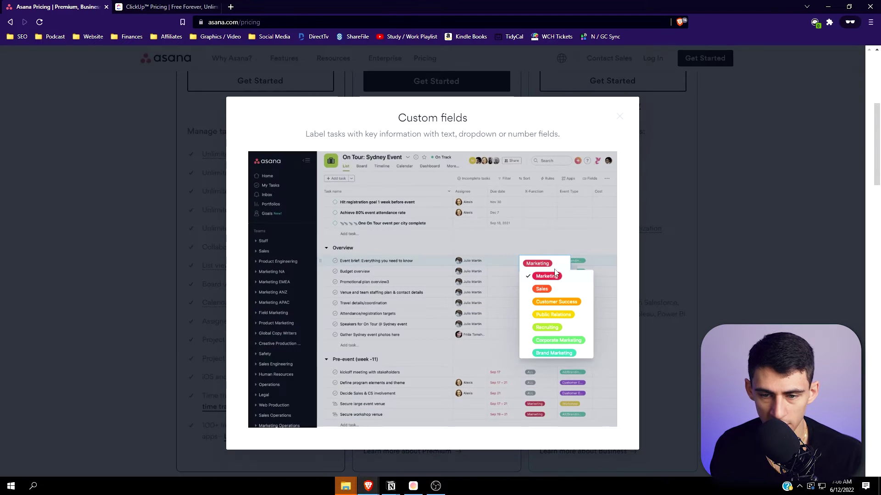
pyautogui.click(727, 202)
pyautogui.click(388, 295)
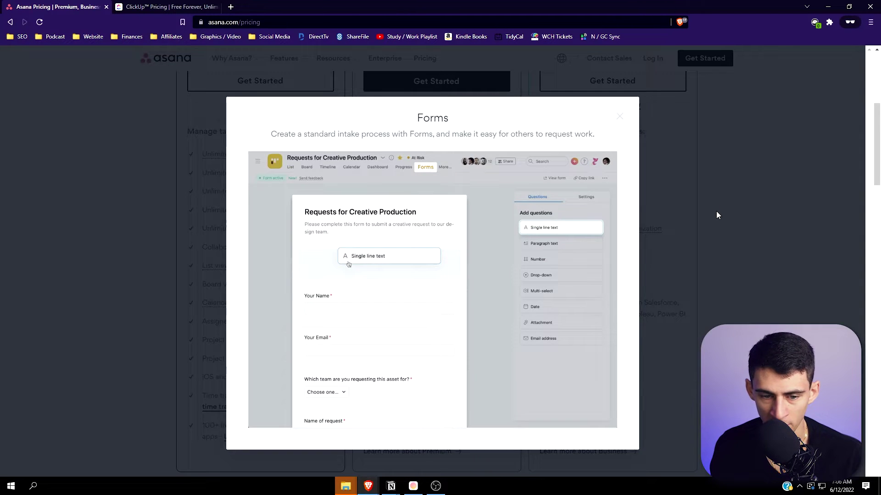
pyautogui.click(716, 211)
pyautogui.scroll(-1, 400, 314)
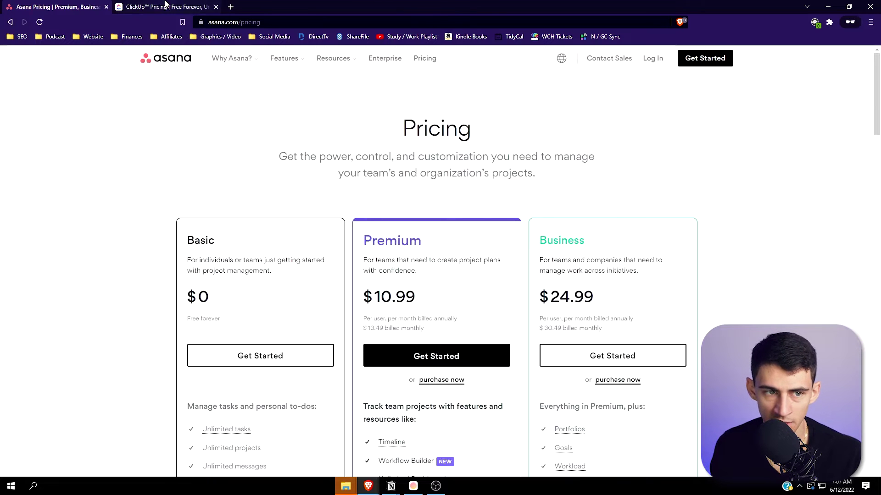
pyautogui.hotkey('ctrl', 'Tab')
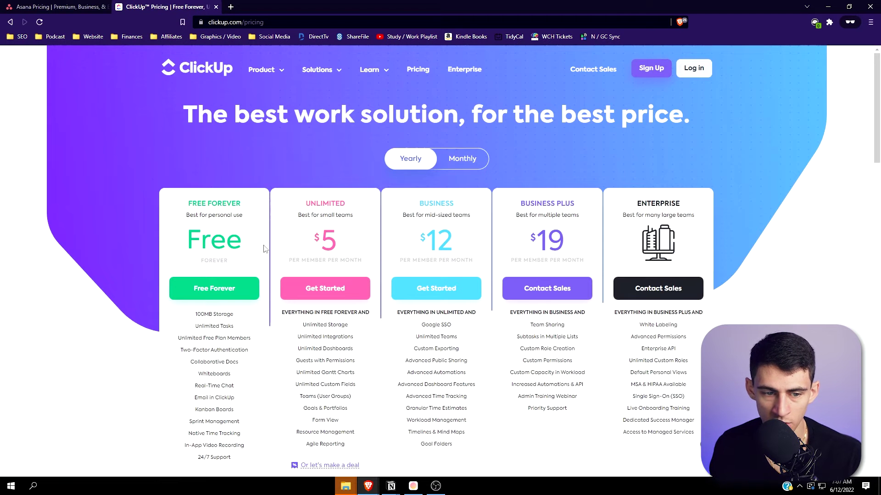
pyautogui.scroll(-1, 243, 280)
pyautogui.scroll(1, 216, 318)
pyautogui.moveTo(216, 318)
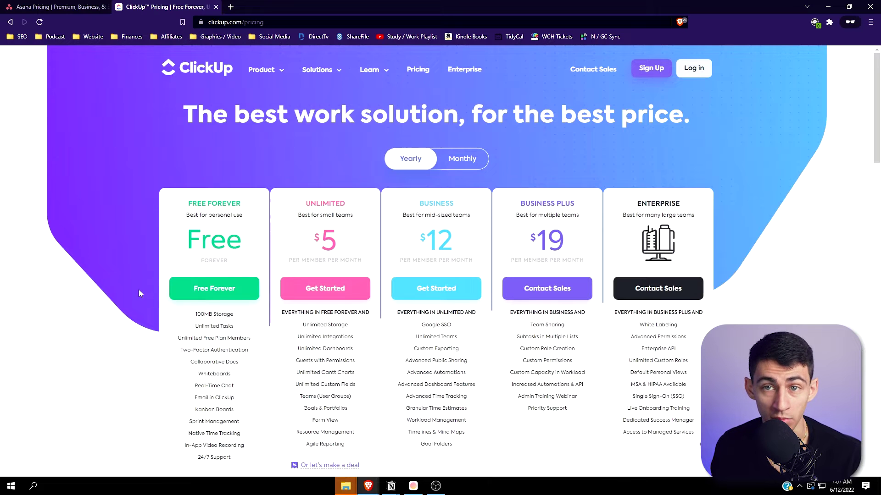
pyautogui.moveTo(222, 332)
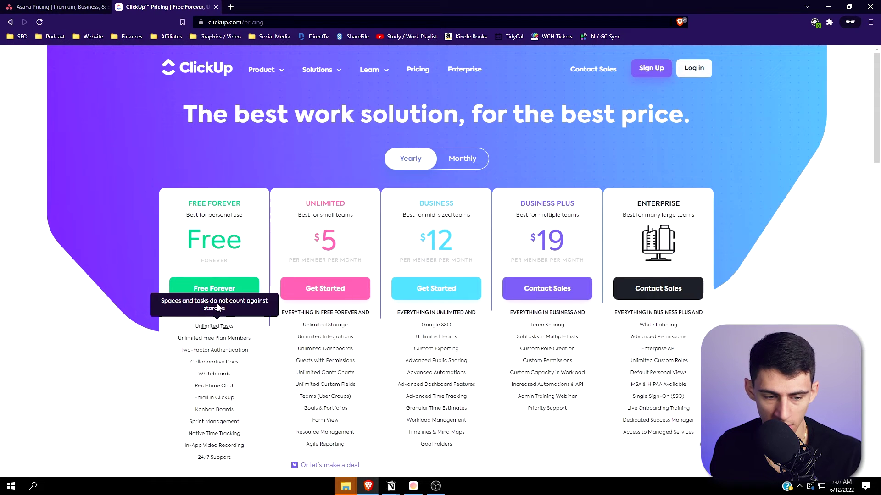
pyautogui.scroll(-1, 228, 339)
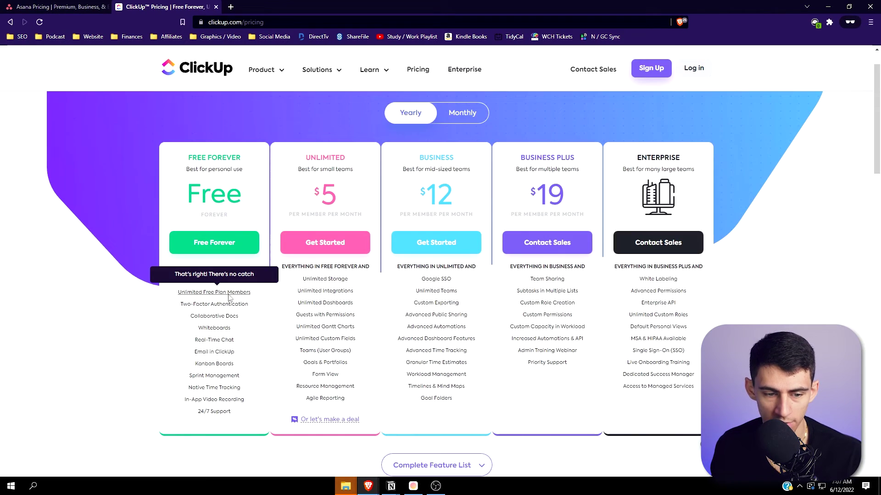
pyautogui.moveTo(233, 306)
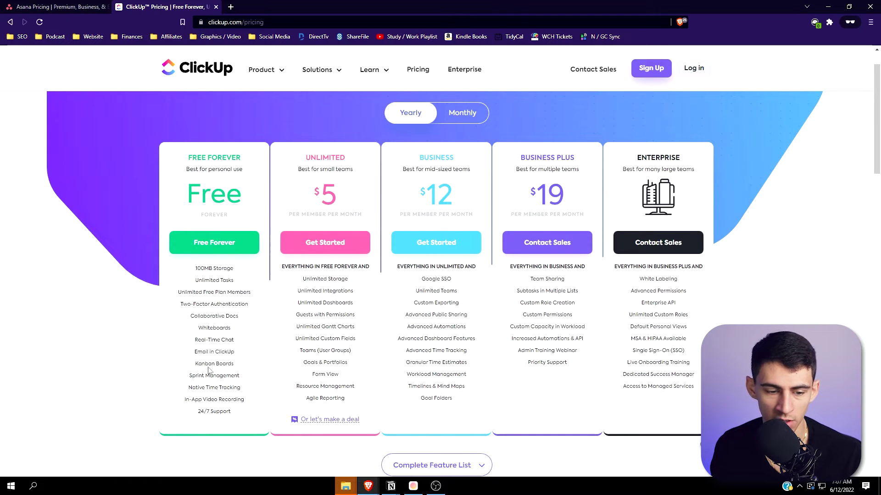
pyautogui.scroll(-1, 209, 371)
pyautogui.scroll(2, 316, 229)
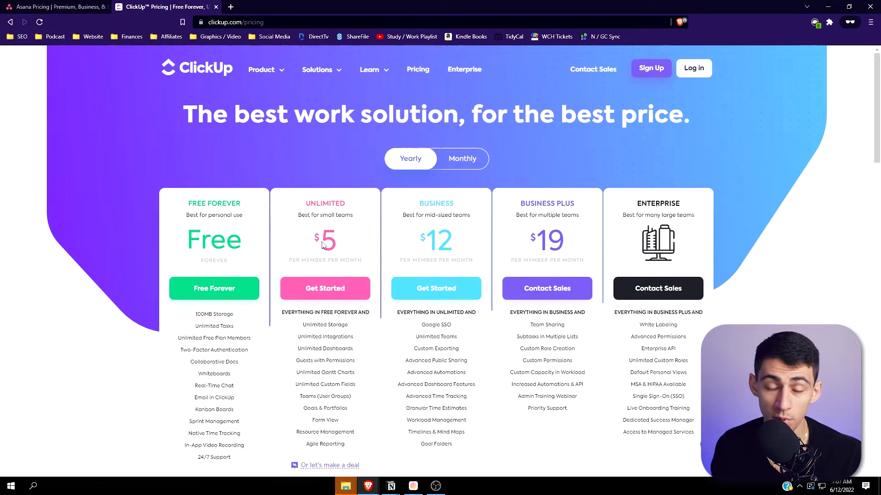
pyautogui.scroll(-1, 321, 245)
pyautogui.moveTo(318, 285)
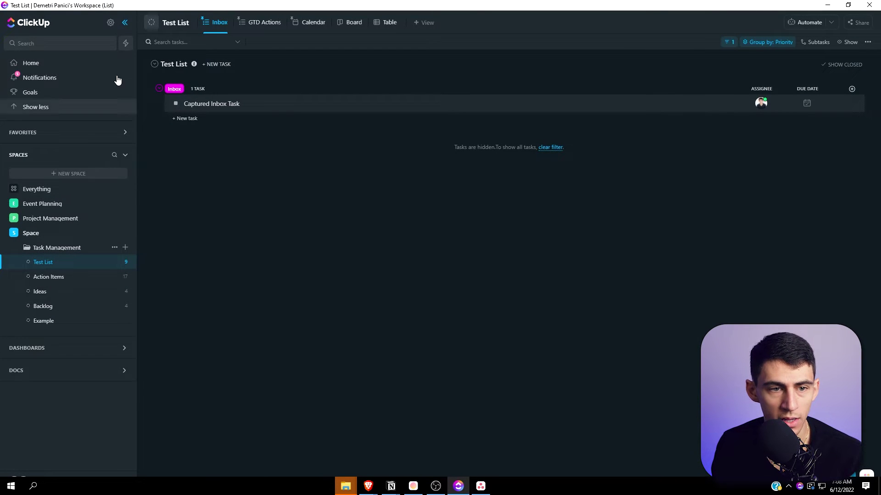
# Preview the Whiteboard, Doc and List view types without adding one, then return to Asana.
pyautogui.click(423, 23)
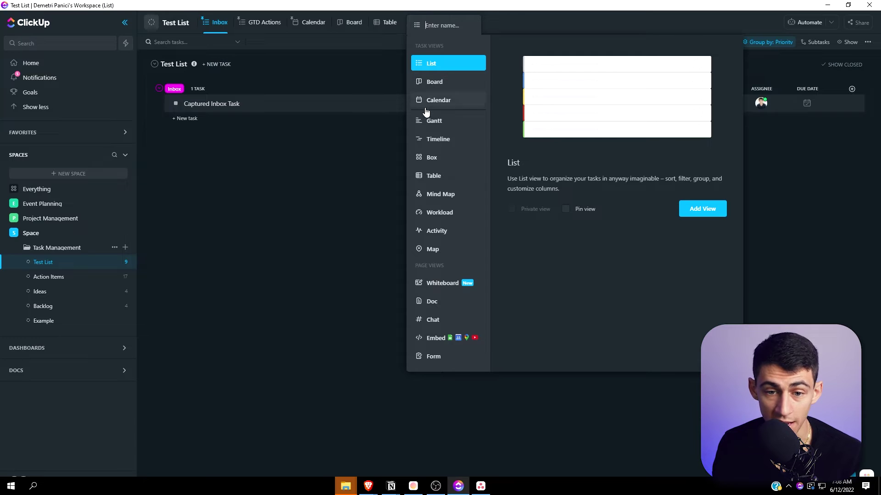
pyautogui.click(455, 282)
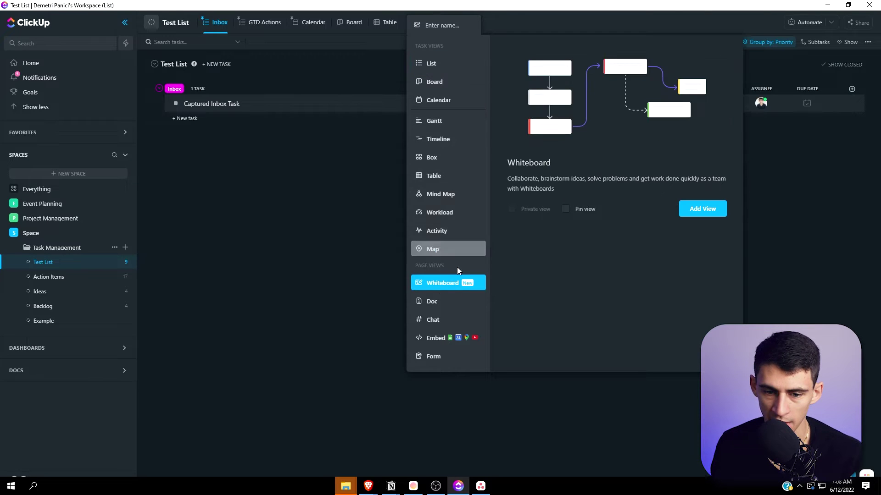
pyautogui.click(433, 301)
pyautogui.click(438, 285)
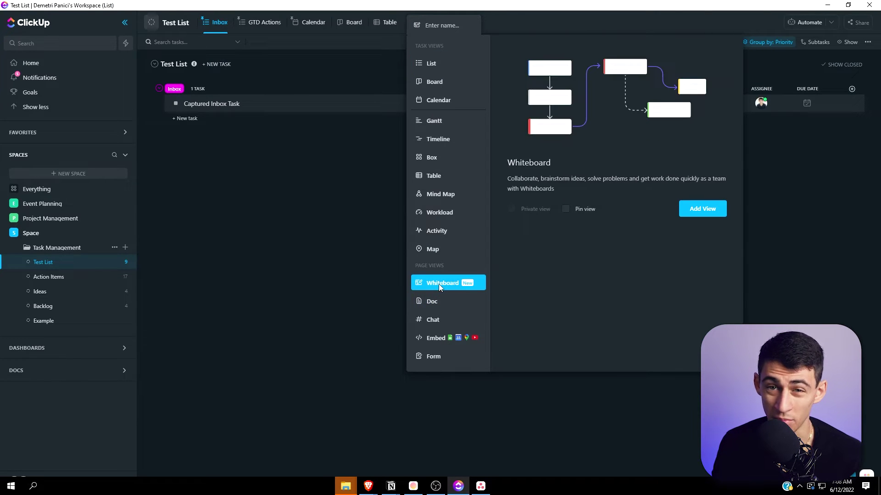
pyautogui.click(439, 61)
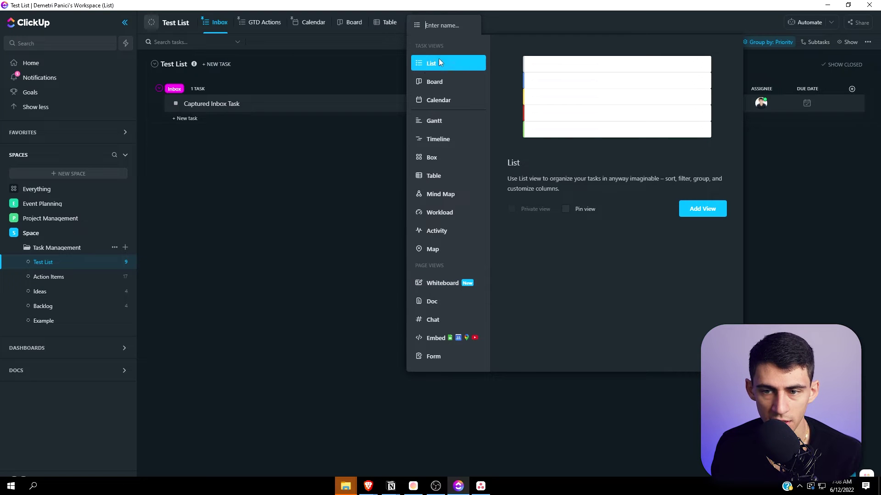
pyautogui.click(297, 174)
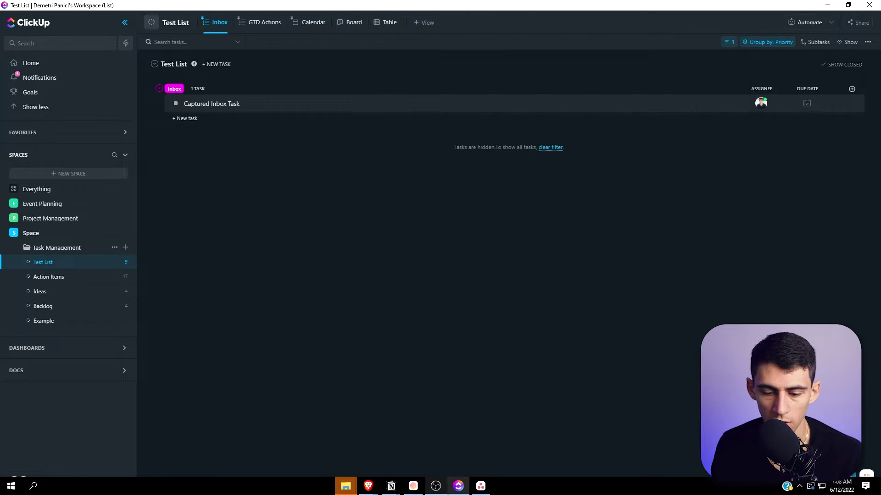
pyautogui.click(481, 485)
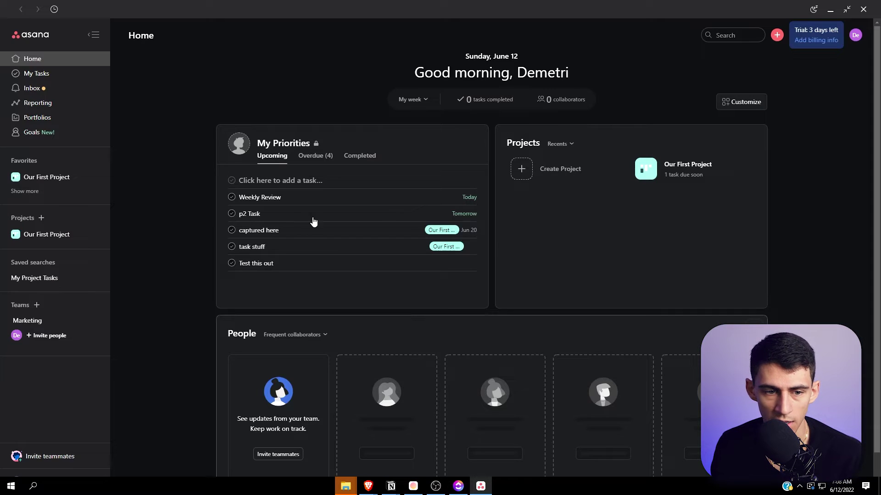
# Review Our First Project's completed, incomplete and overdue task charts, then return to List.
pyautogui.click(55, 177)
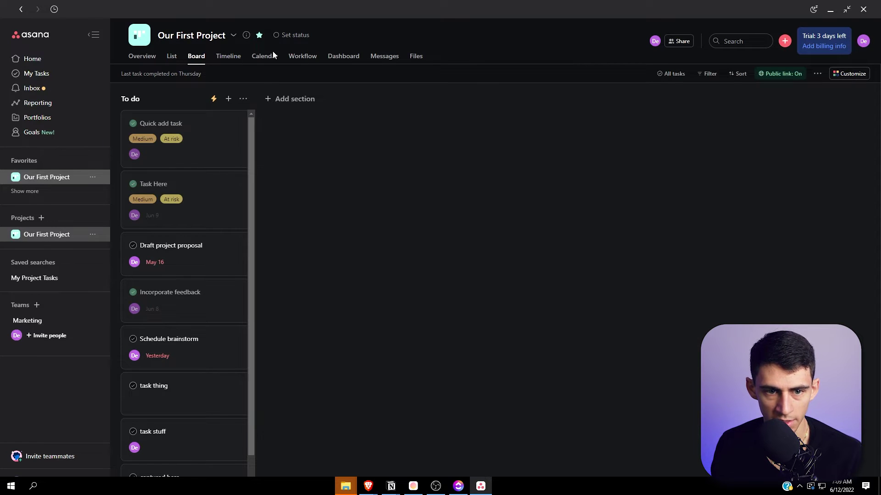
pyautogui.click(343, 57)
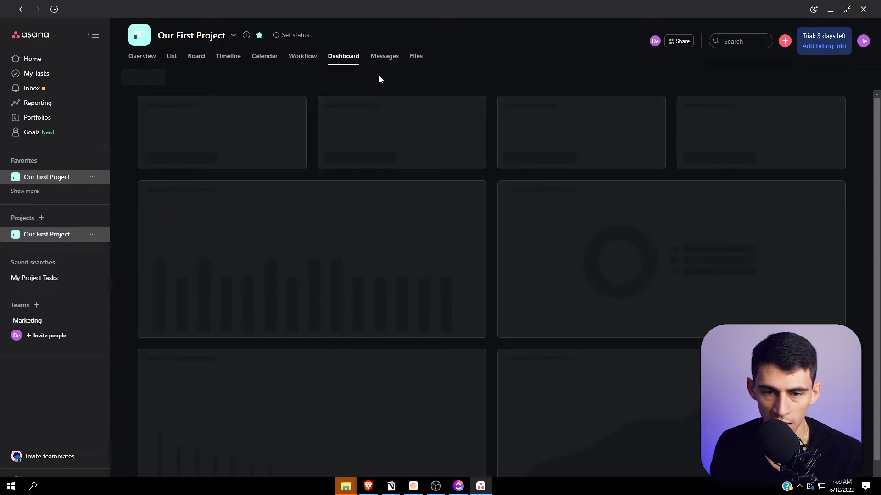
pyautogui.scroll(-1, 694, 252)
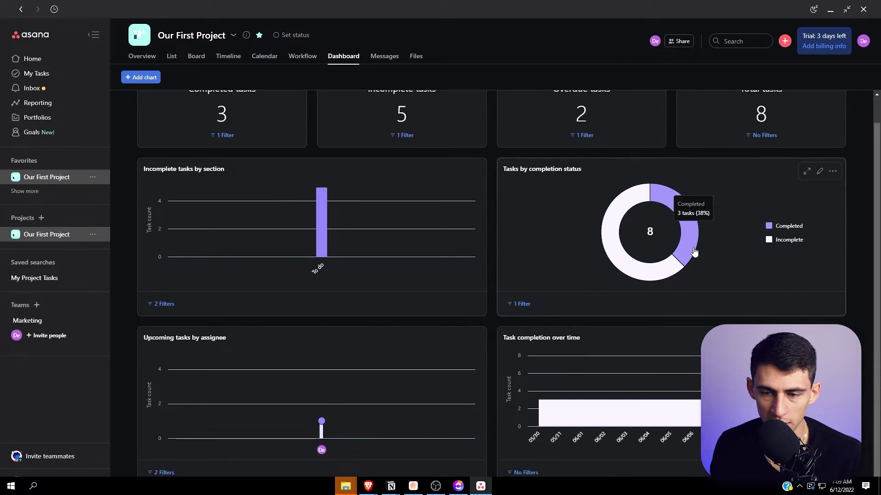
pyautogui.scroll(1, 358, 251)
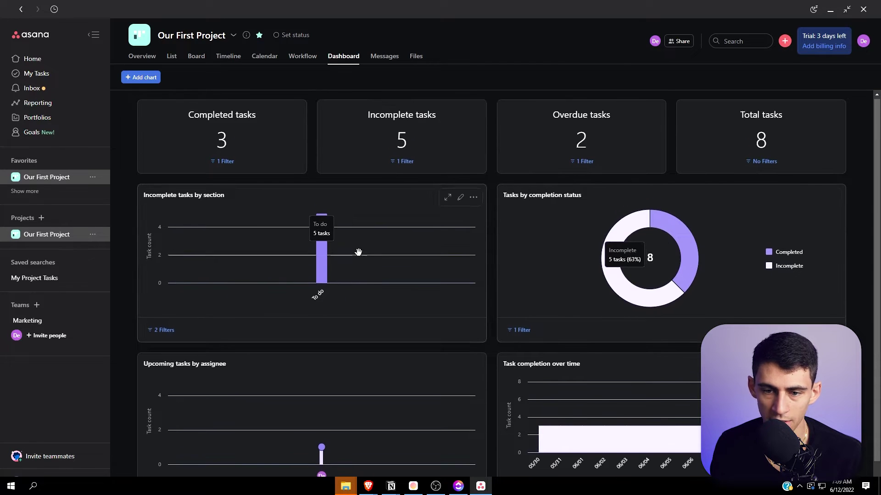
pyautogui.click(169, 60)
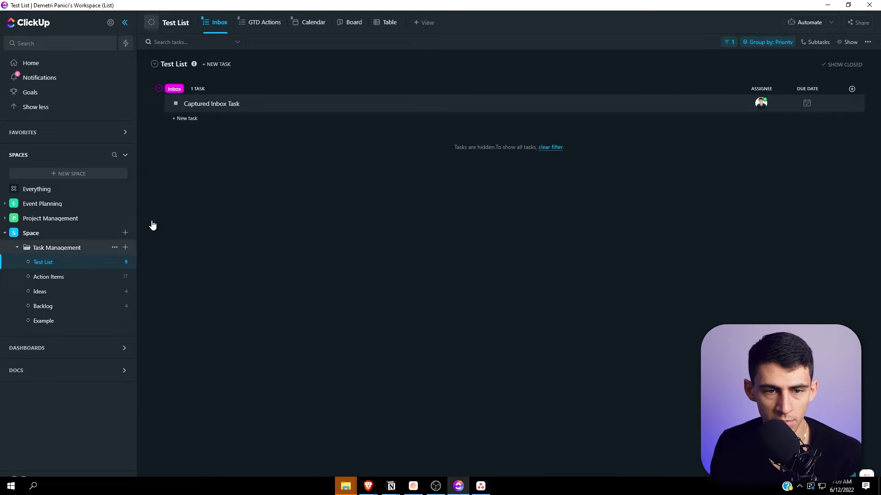
# Open Example Document from Docs and scroll through its embedded Important tasks from Backlog.
pyautogui.click(28, 348)
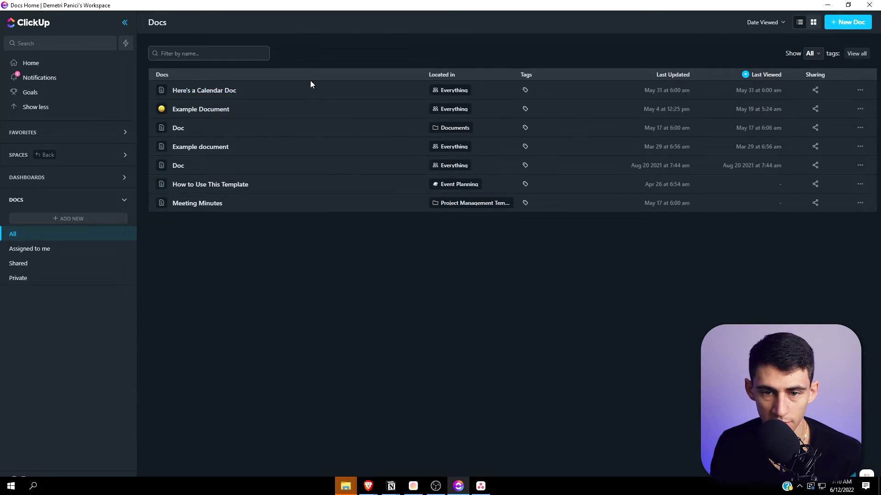
pyautogui.click(238, 114)
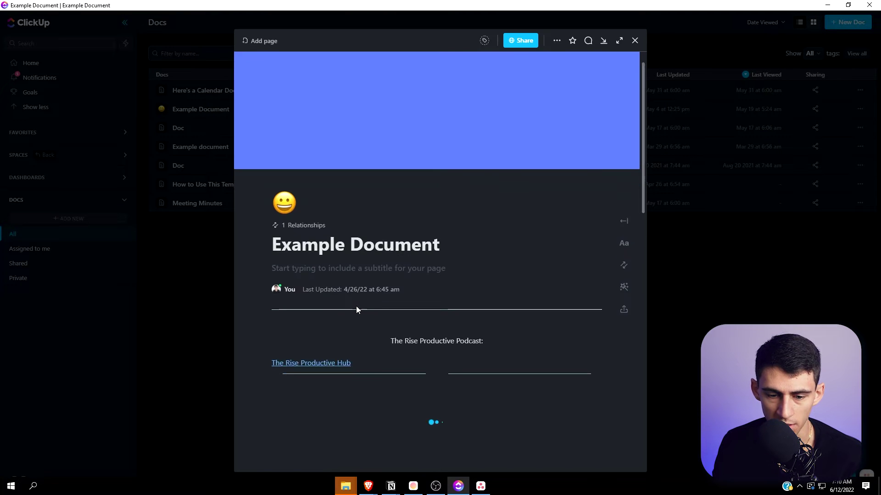
pyautogui.scroll(-5, 402, 204)
pyautogui.scroll(-3, 403, 204)
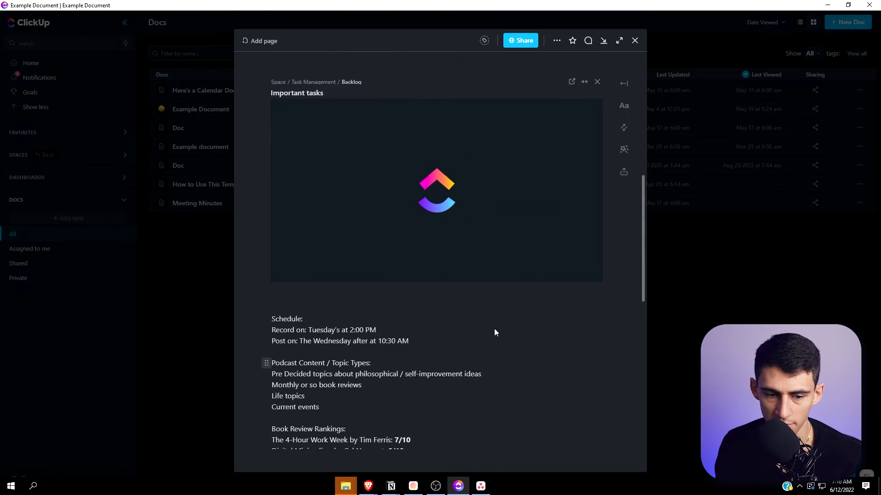
pyautogui.scroll(-1, 431, 205)
pyautogui.scroll(8, 431, 210)
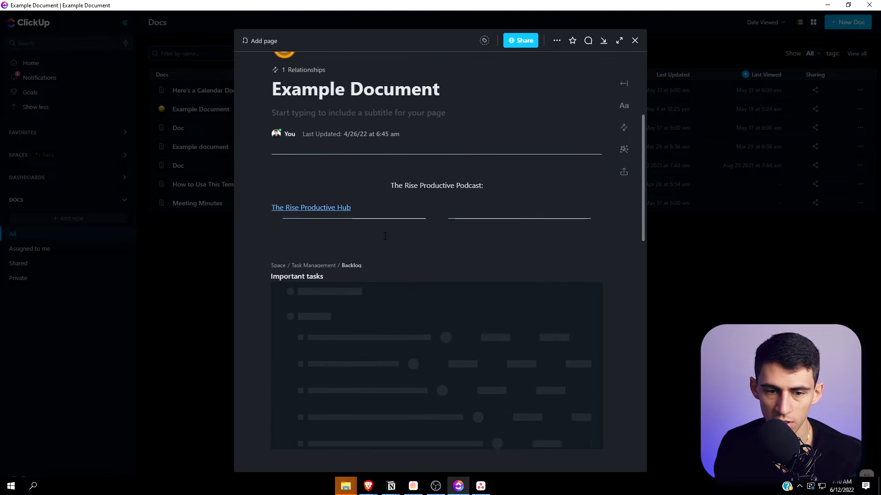
pyautogui.scroll(-3, 587, 304)
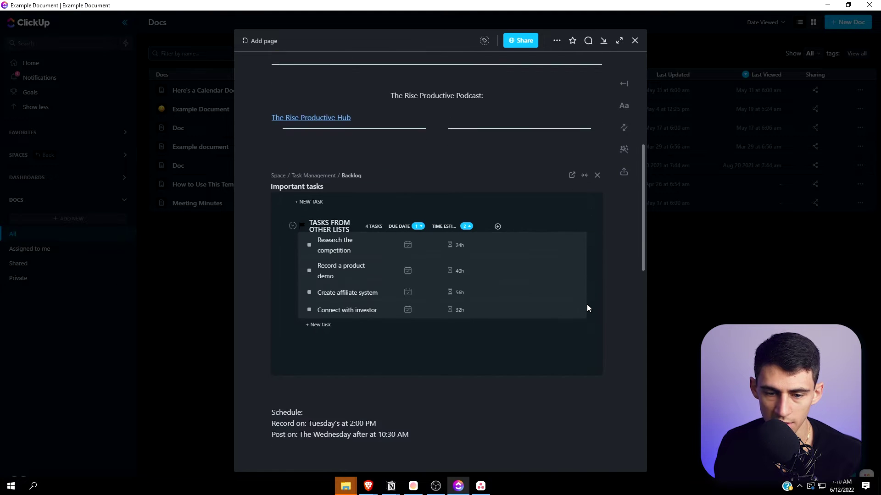
pyautogui.scroll(2, 601, 348)
pyautogui.scroll(1, 595, 339)
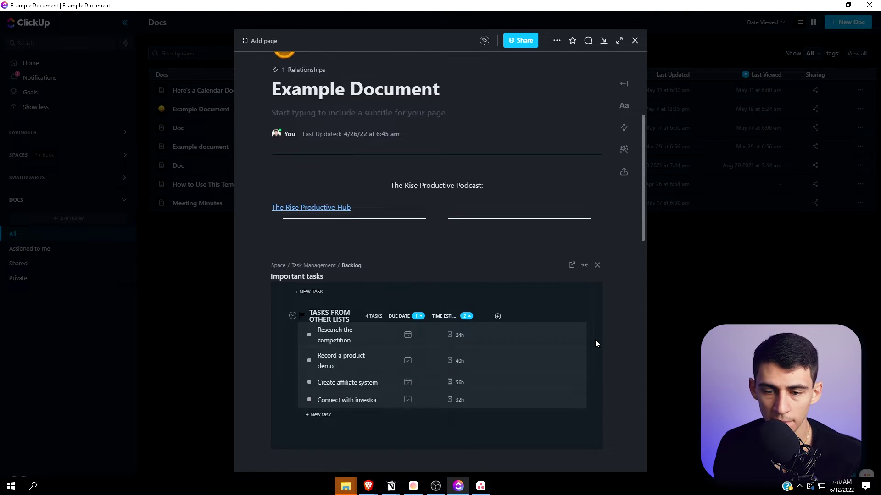
pyautogui.scroll(-1, 592, 339)
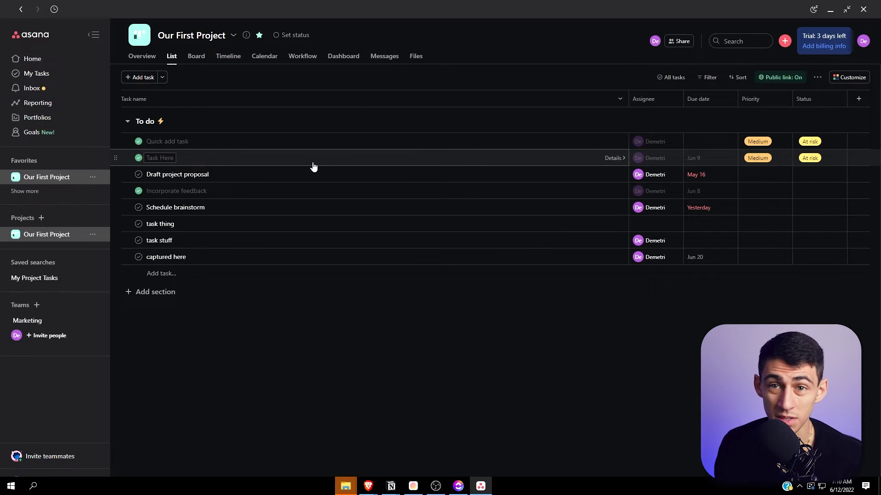
pyautogui.click(854, 77)
pyautogui.click(696, 159)
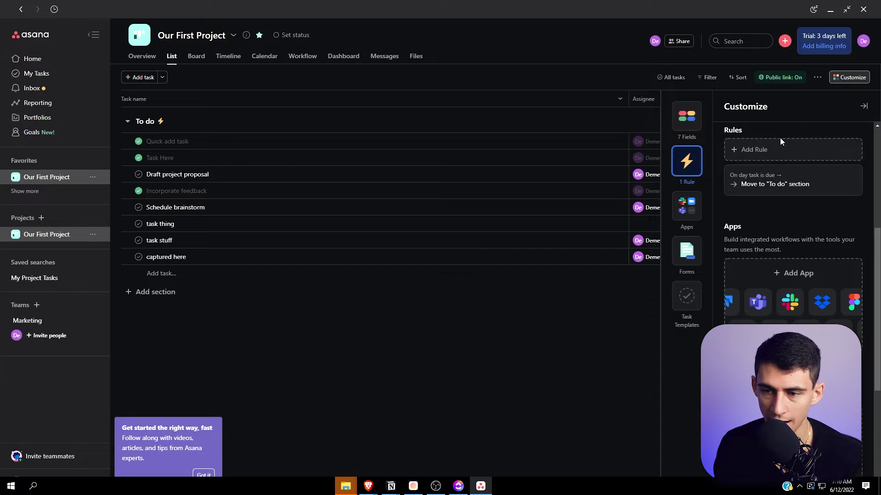
pyautogui.click(750, 150)
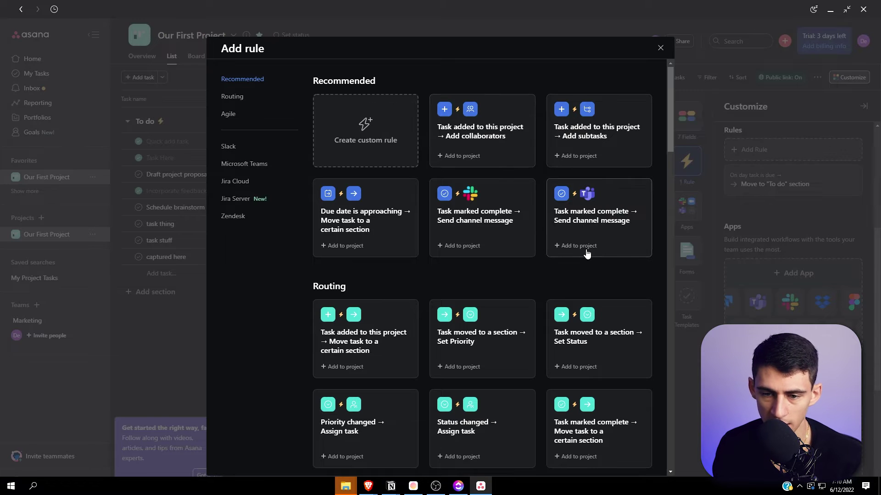
pyautogui.click(661, 48)
pyautogui.scroll(-1, 780, 270)
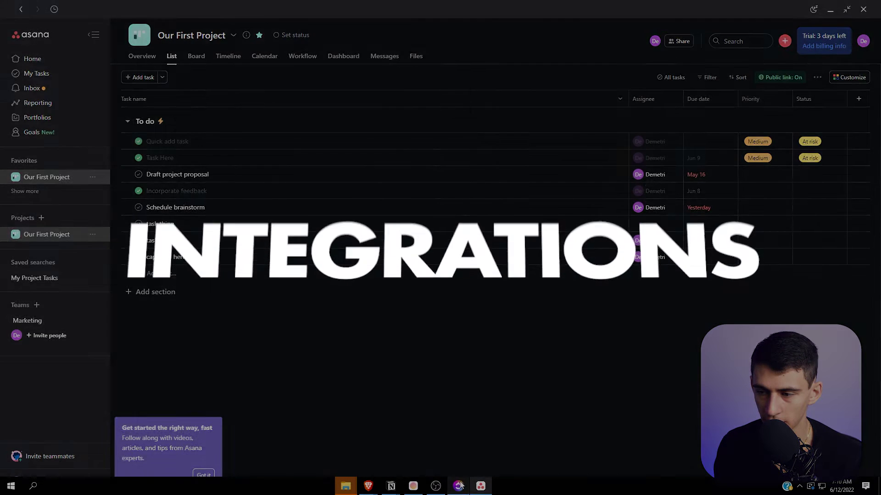
# Switch to ClickUp Home and briefly open and close the workspace search.
pyautogui.click(459, 486)
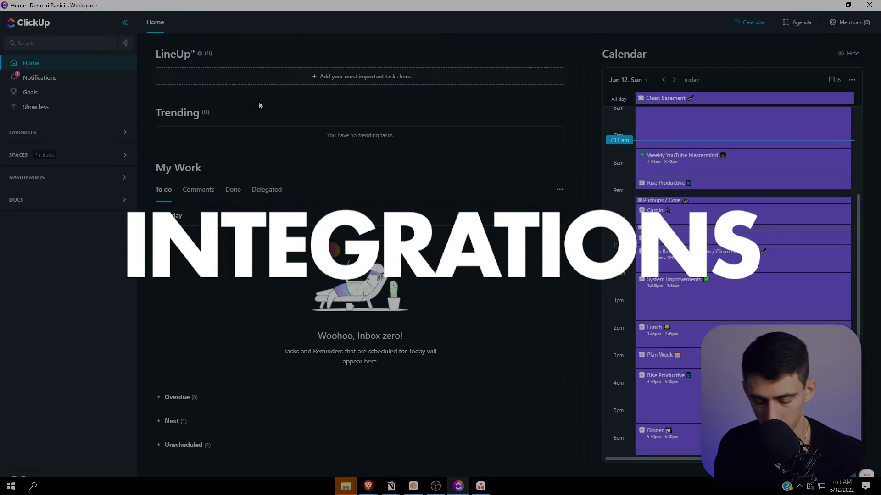
pyautogui.hotkey('ctrl', 'k')
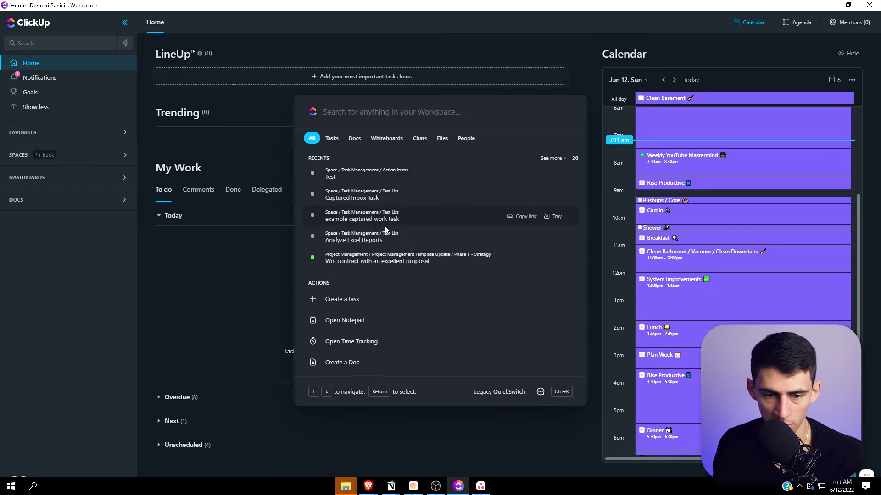
pyautogui.scroll(-5, 404, 275)
pyautogui.scroll(5, 416, 271)
pyautogui.press('Escape')
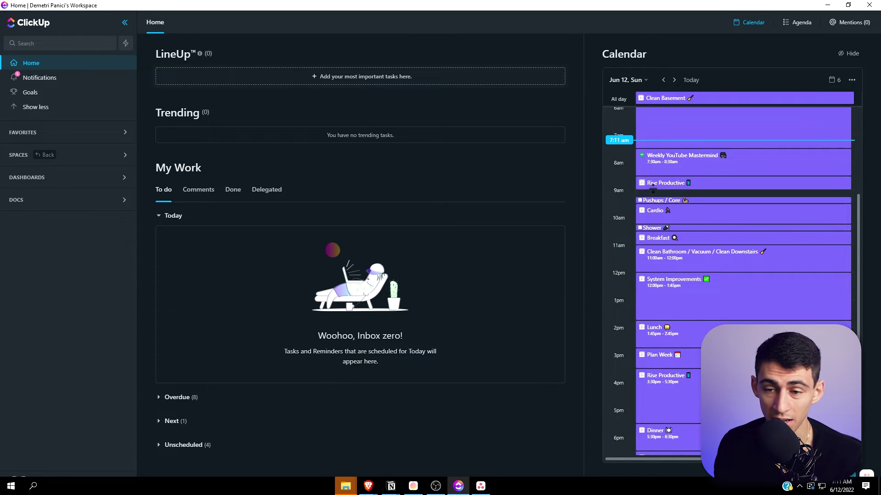
# Scroll through today's synced events in the Home page Calendar panel.
pyautogui.scroll(2, 718, 216)
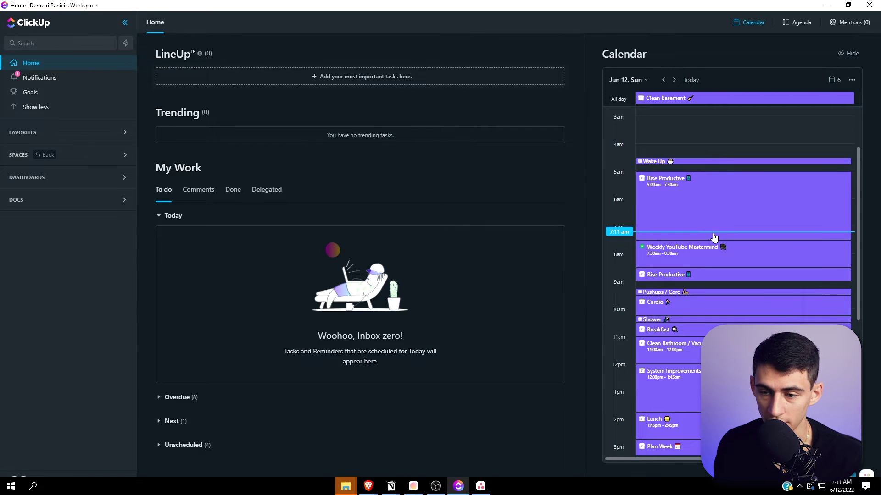
pyautogui.moveTo(695, 257)
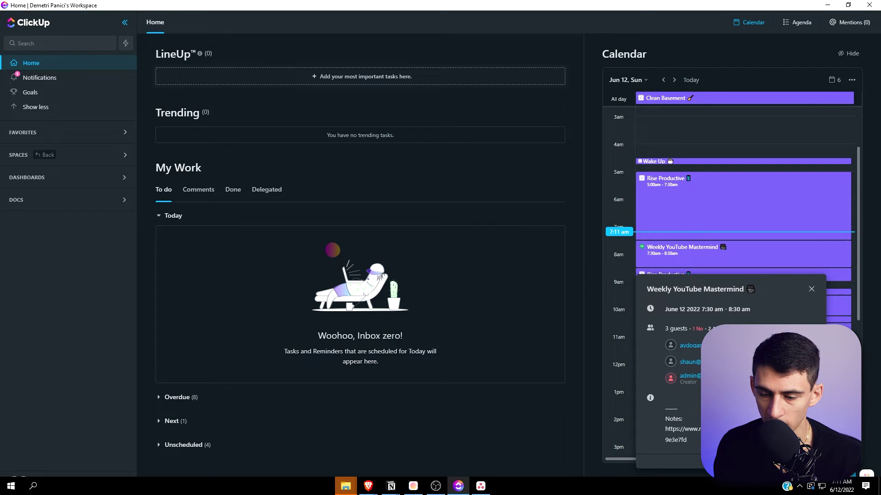
pyautogui.scroll(-5, 709, 312)
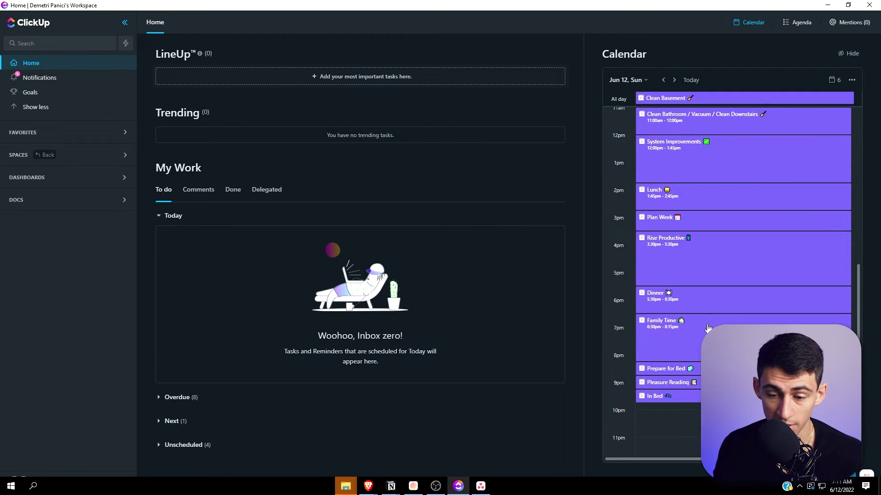
pyautogui.scroll(7, 707, 327)
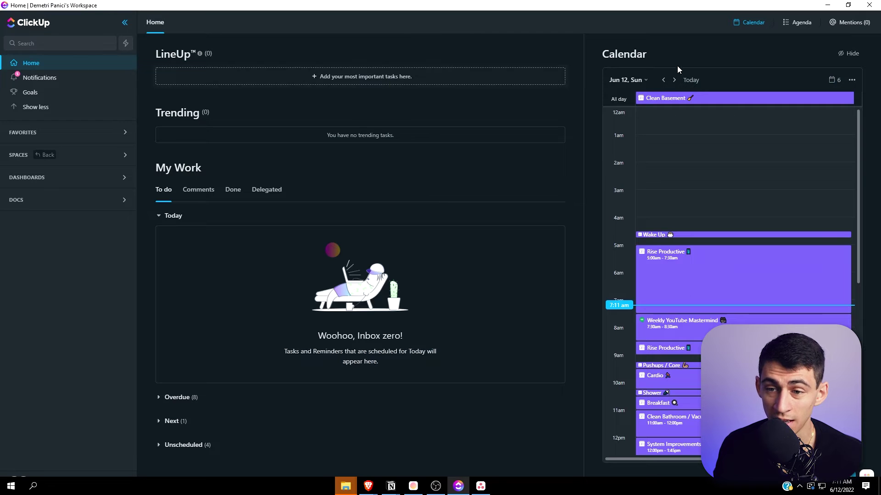
pyautogui.scroll(-1, 658, 257)
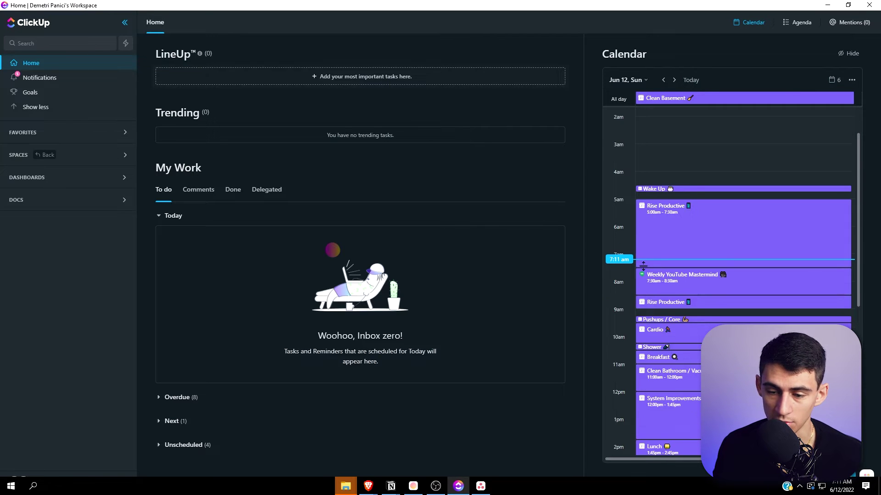
pyautogui.scroll(-2, 690, 262)
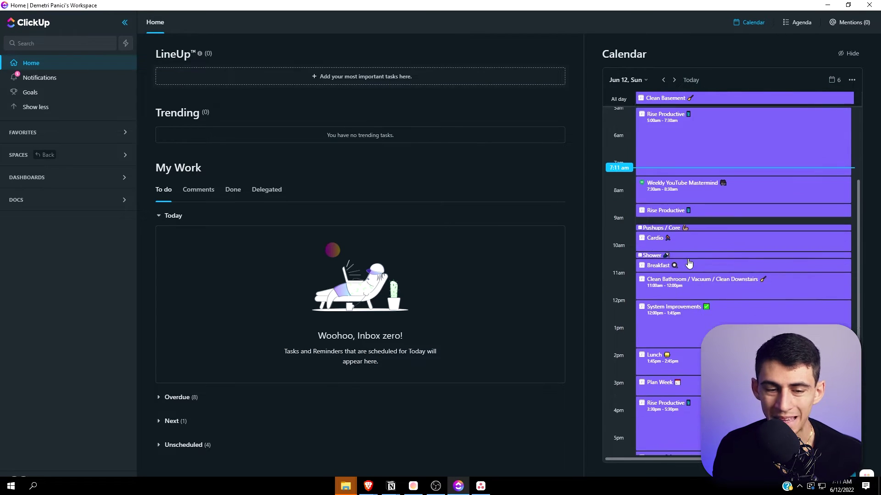
pyautogui.scroll(2, 685, 262)
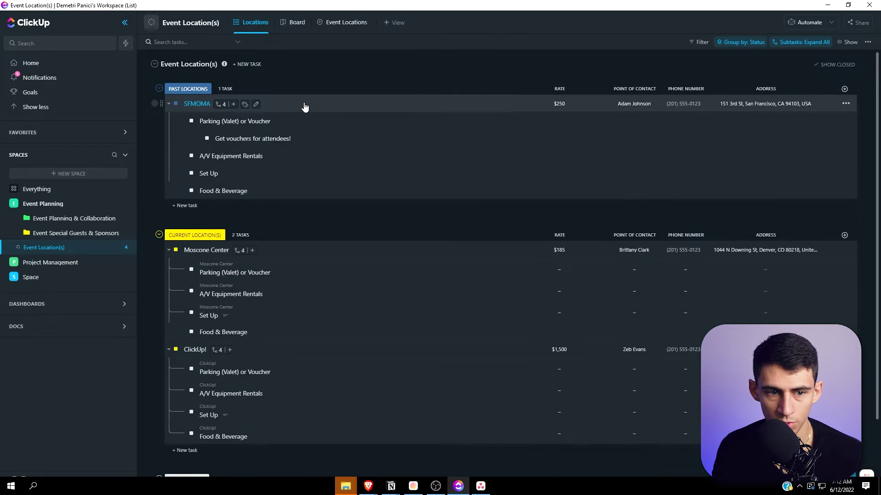
# Show the Create field types for the Parking (Valet) or Voucher task, then return to Asana.
pyautogui.click(315, 124)
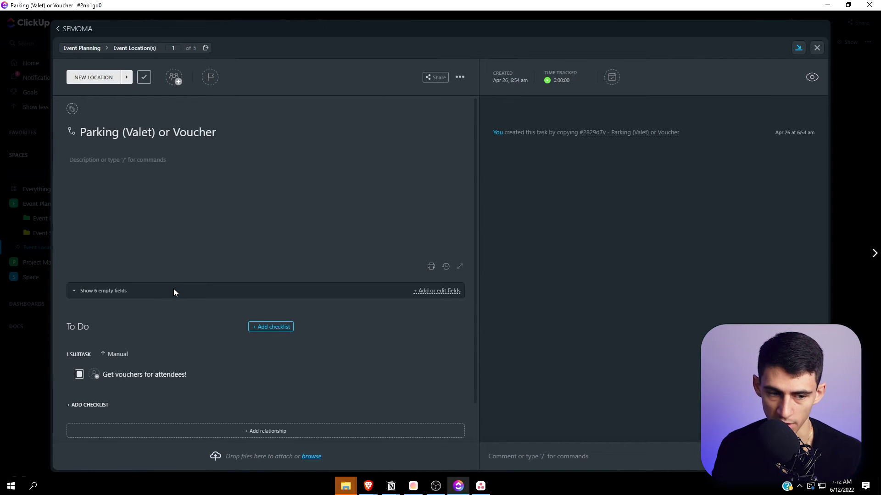
pyautogui.click(444, 290)
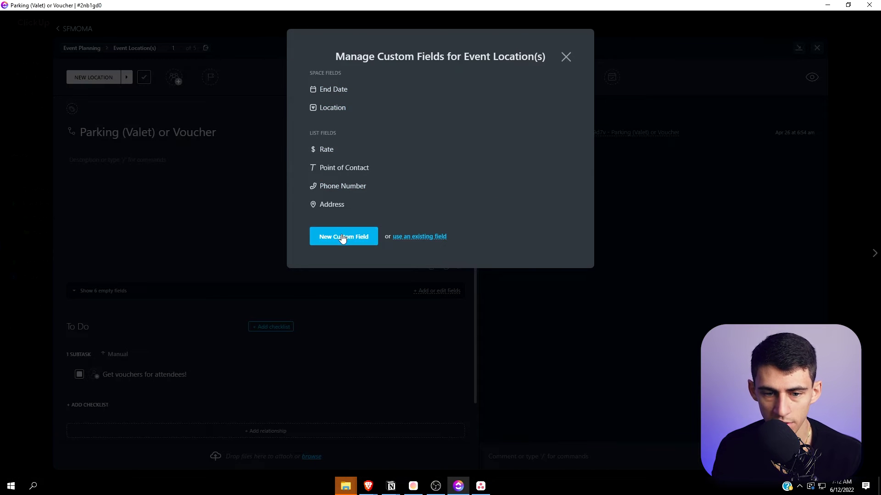
pyautogui.click(334, 237)
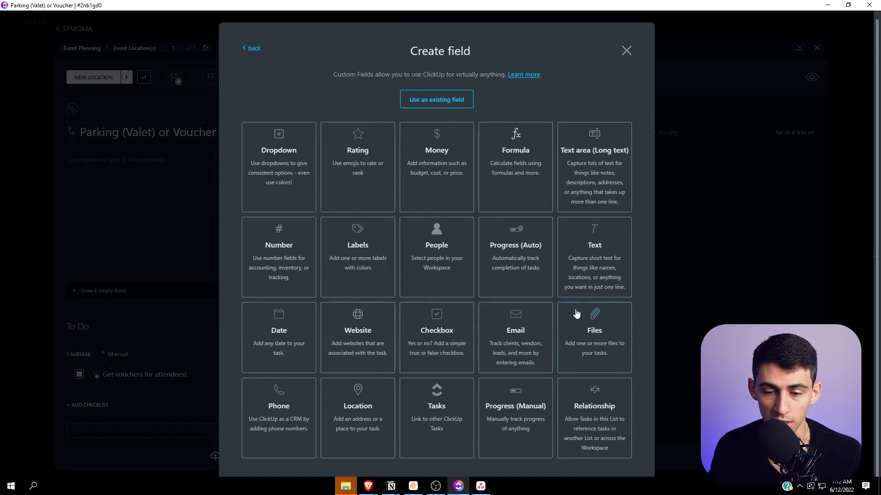
pyautogui.click(478, 488)
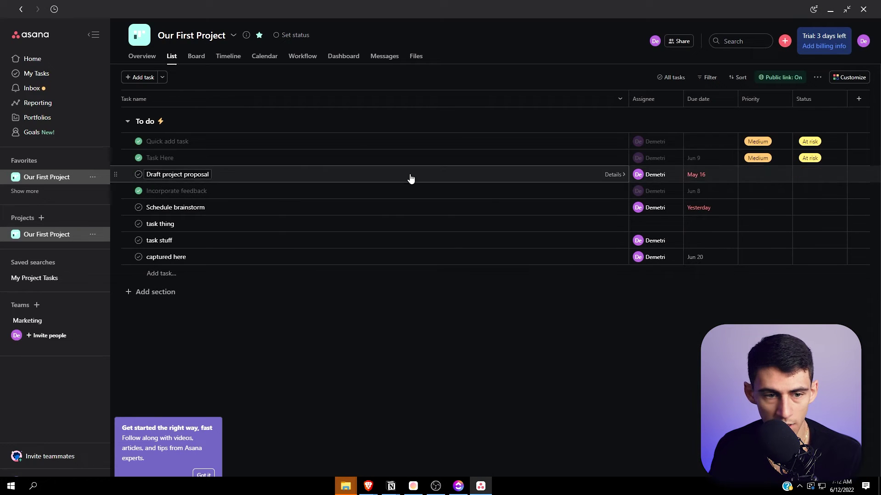
# Open task thing and list the field types in Our First Project's Add Field dialog.
pyautogui.click(279, 144)
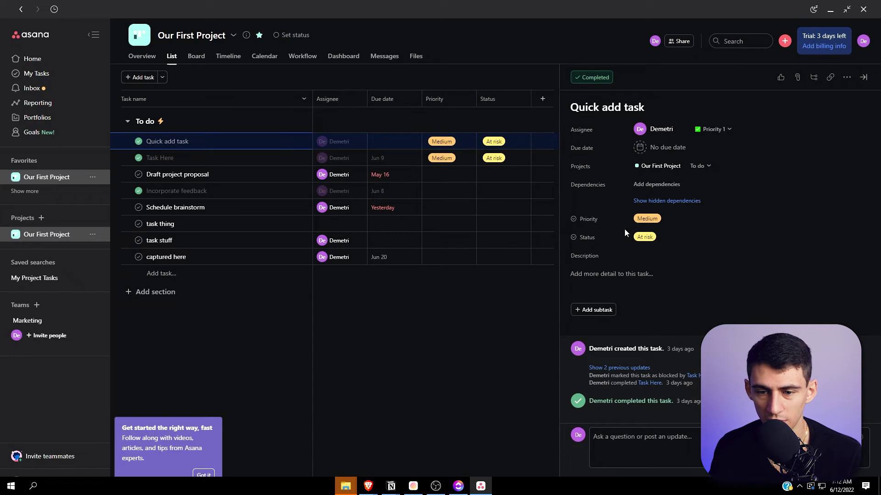
pyautogui.click(504, 224)
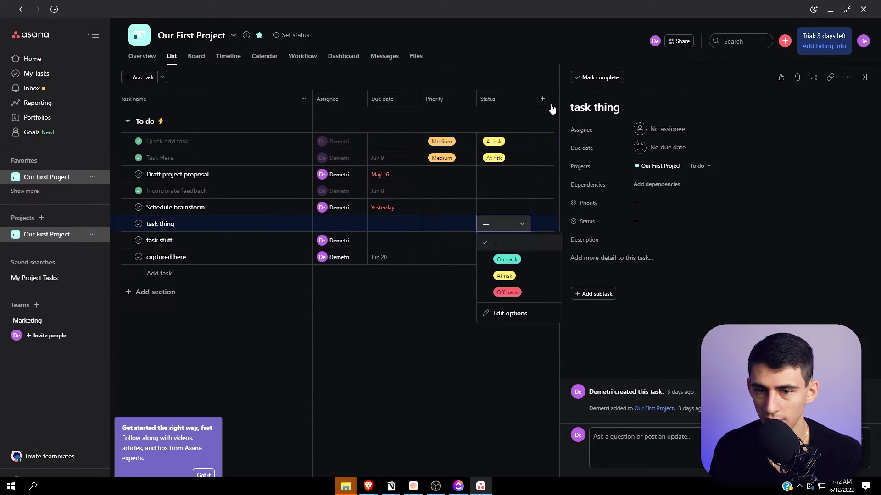
pyautogui.click(544, 102)
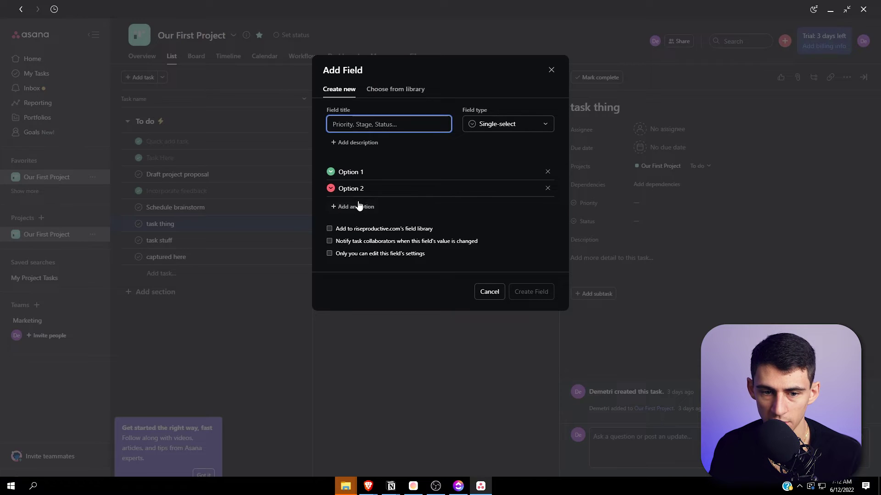
pyautogui.click(523, 124)
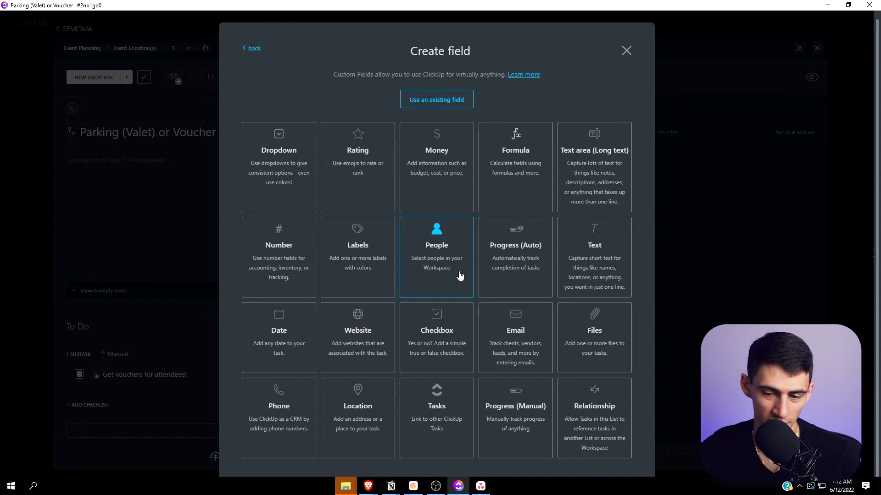
# Close the field type catalogue and toggle the task description full screen on and off.
pyautogui.click(628, 54)
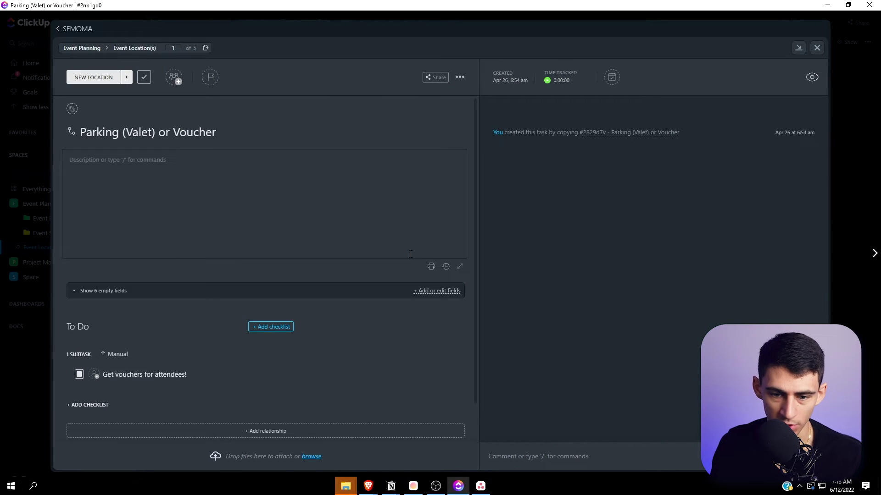
pyautogui.click(459, 270)
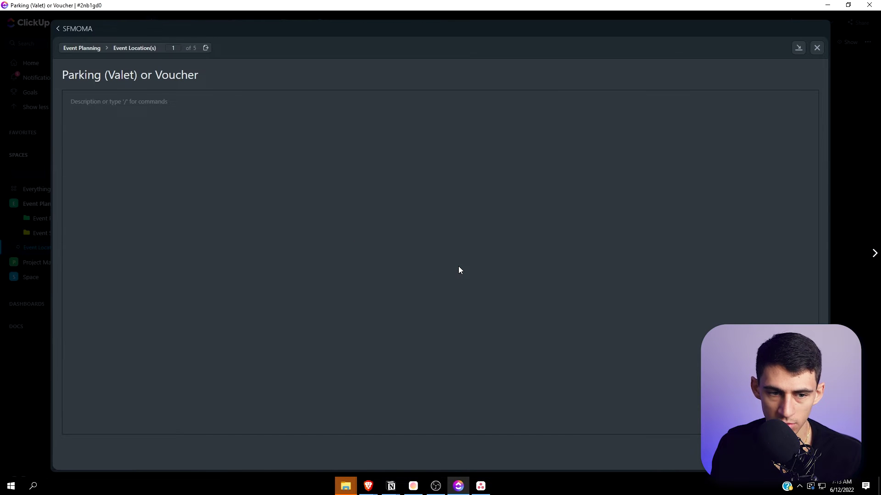
pyautogui.click(803, 54)
pyautogui.click(345, 132)
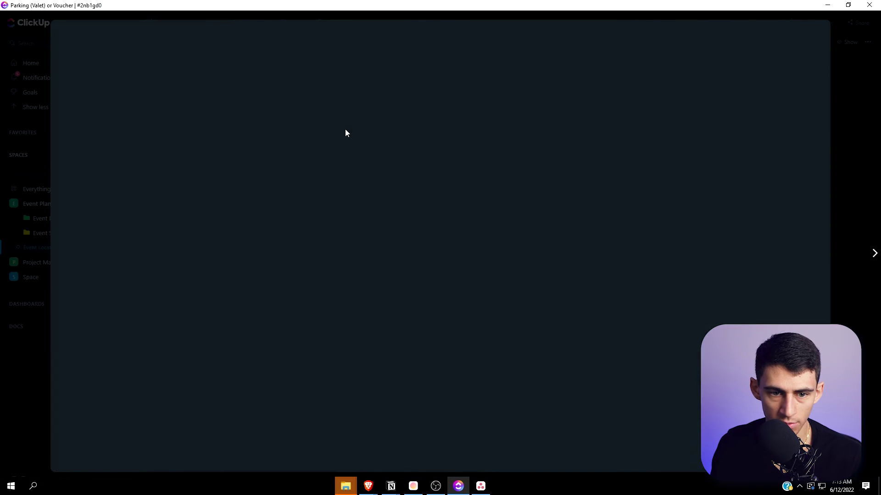
# Open the ClickApps page from the workspace settings menu after a brief OneDrive folder detour.
pyautogui.moveTo(345, 485)
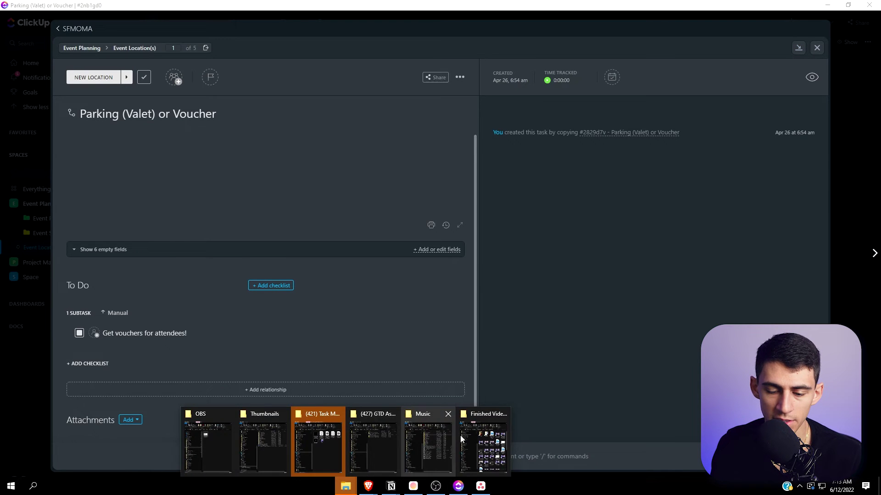
pyautogui.click(224, 445)
pyautogui.click(419, 183)
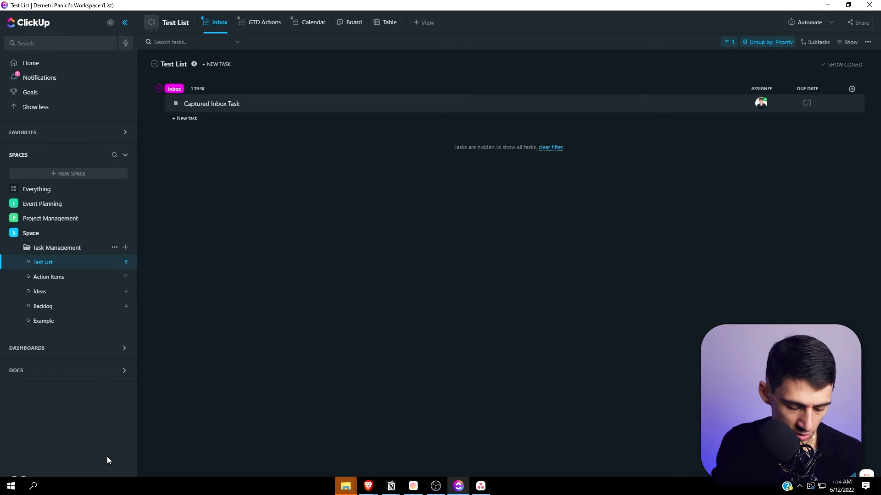
pyautogui.click(100, 470)
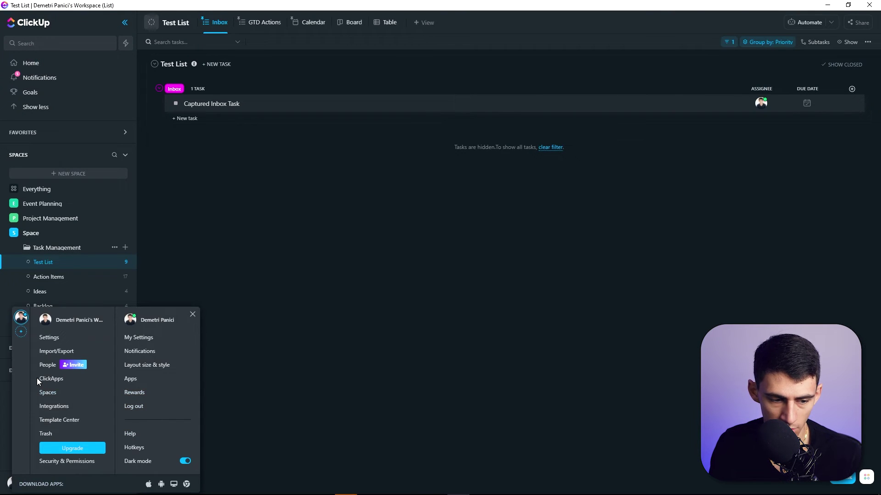
pyautogui.click(43, 379)
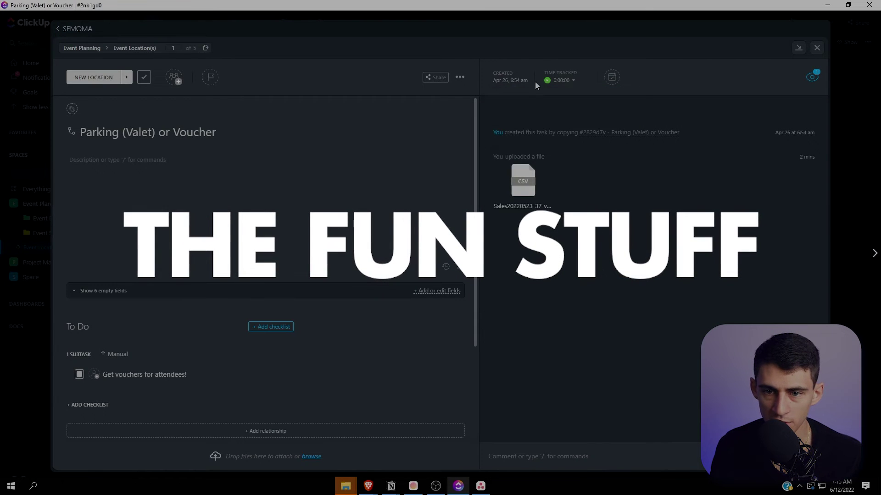
# Start and then stop the time tracker on the Parking (Valet) or Voucher task.
pyautogui.click(547, 81)
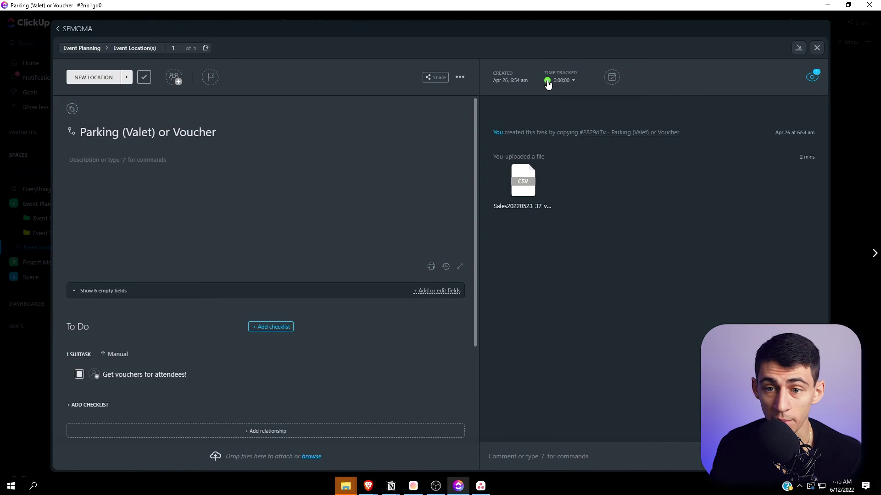
pyautogui.click(547, 81)
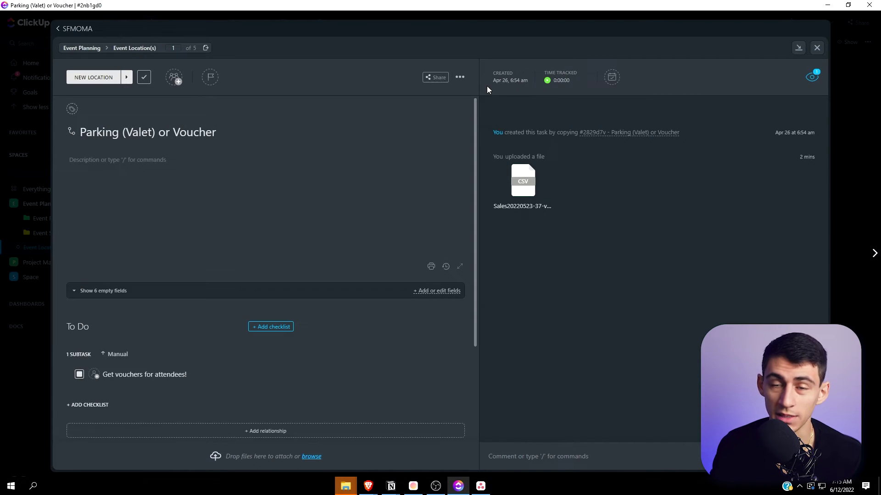
pyautogui.moveTo(527, 102)
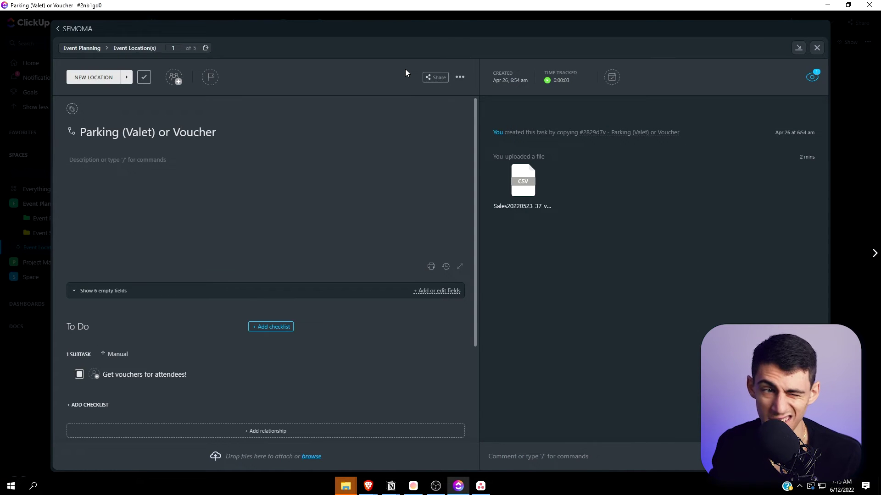
pyautogui.scroll(-3, 275, 298)
# Link Example Document as a related doc, preview it, then switch to Asana.
pyautogui.click(275, 303)
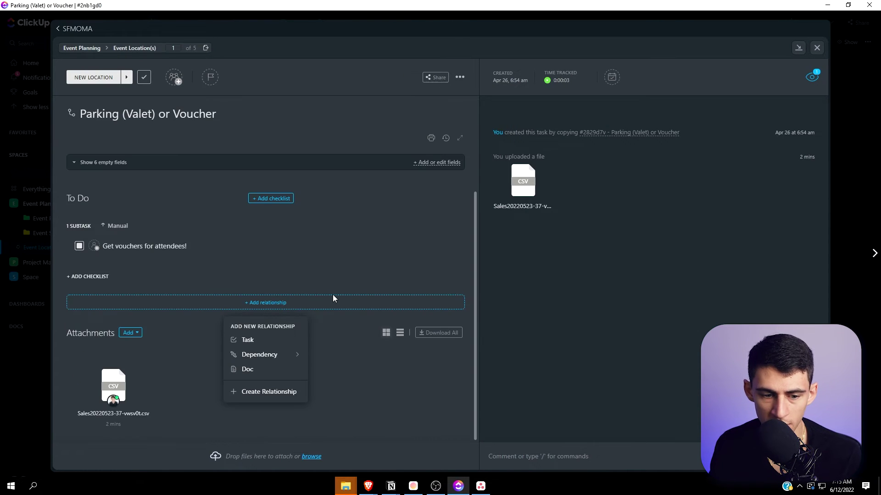
pyautogui.click(249, 243)
pyautogui.scroll(1, 198, 321)
pyautogui.click(289, 348)
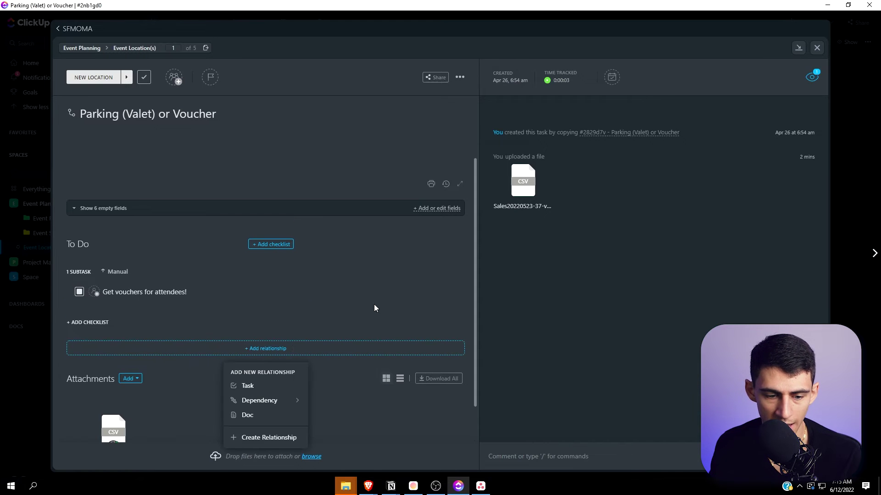
pyautogui.click(248, 416)
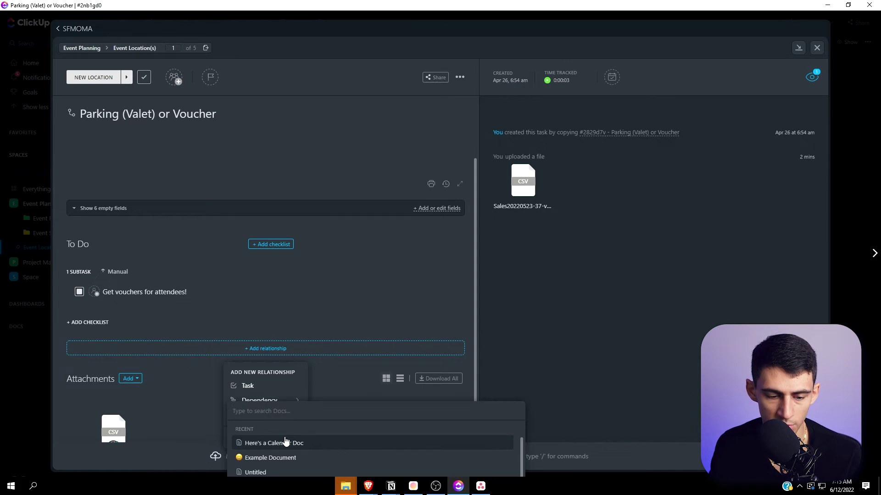
pyautogui.click(279, 458)
pyautogui.scroll(-2, 316, 312)
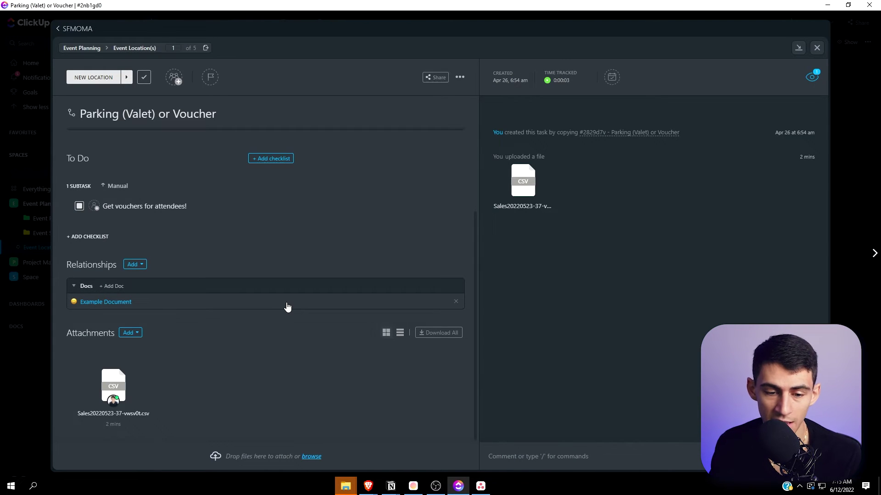
pyautogui.click(288, 307)
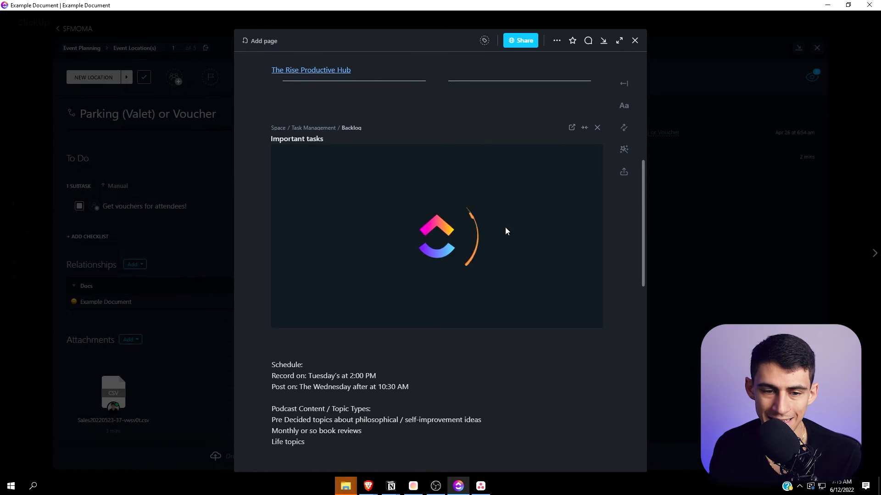
pyautogui.click(114, 244)
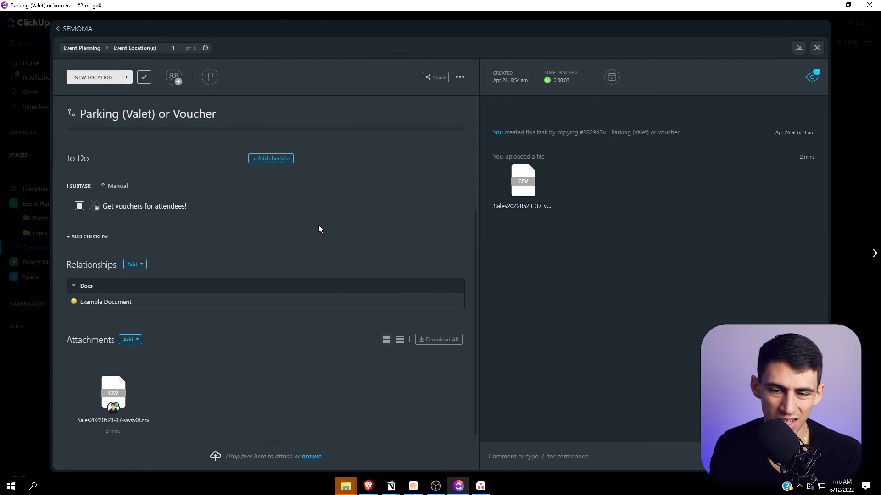
pyautogui.click(490, 492)
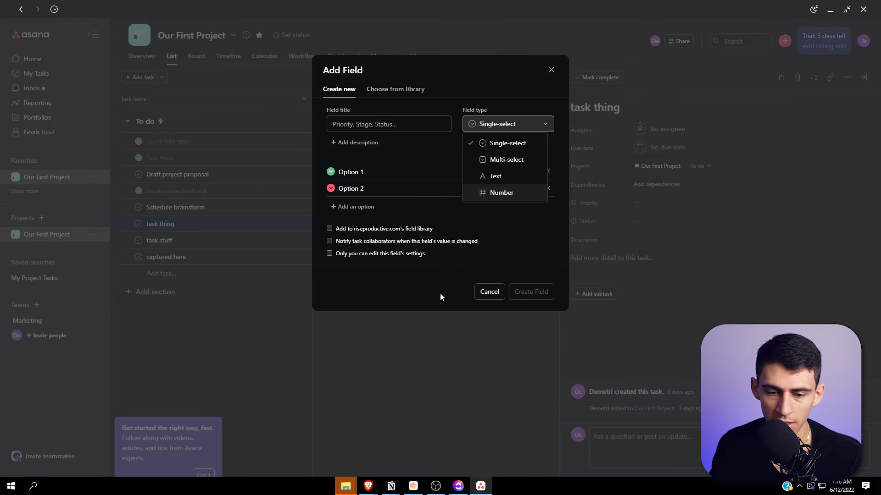
# Cancel the new custom field and make task thing blocked by captured here.
pyautogui.click(488, 291)
pyautogui.click(657, 259)
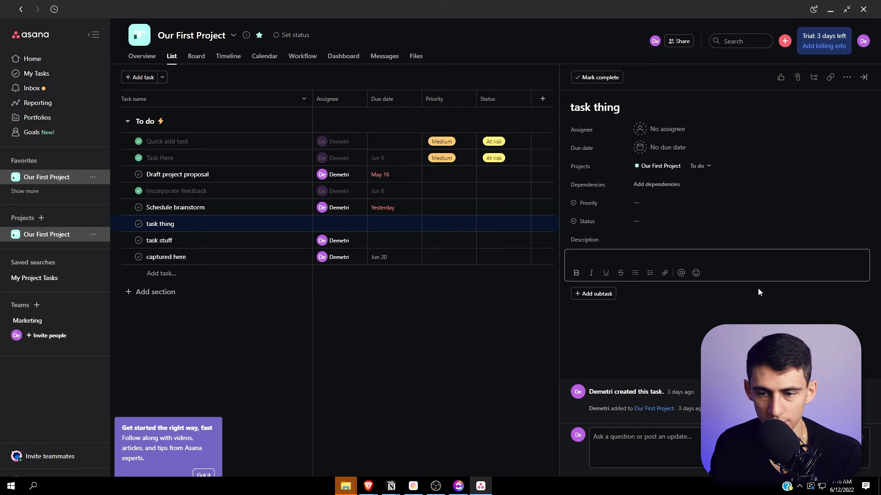
pyautogui.click(666, 184)
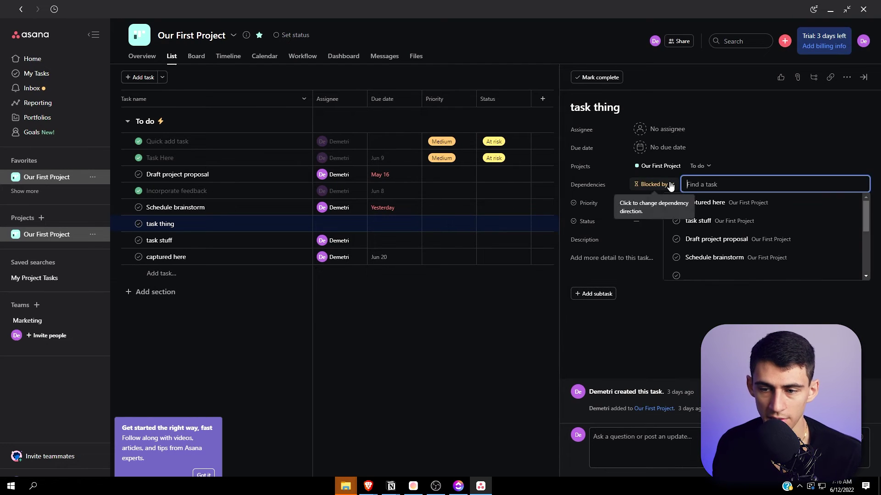
pyautogui.click(704, 202)
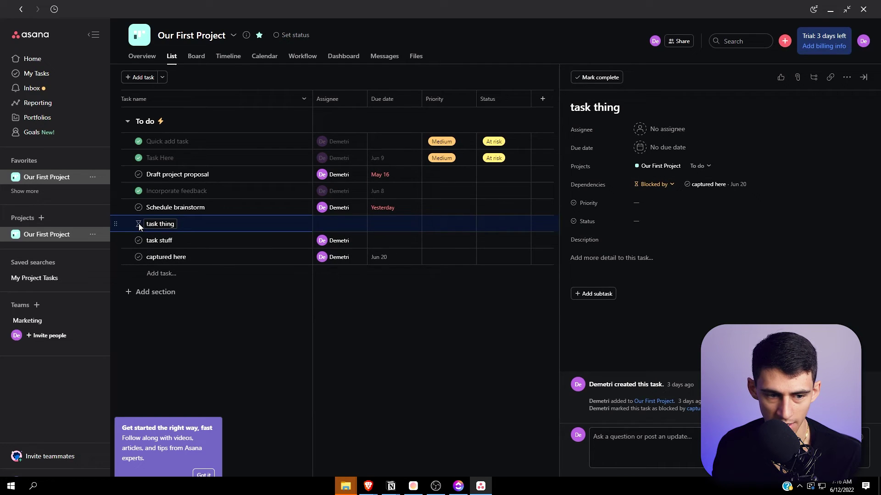
# Try completing the blocked task, then add subtask 'jlkjlj' and mark it blocked.
pyautogui.click(614, 77)
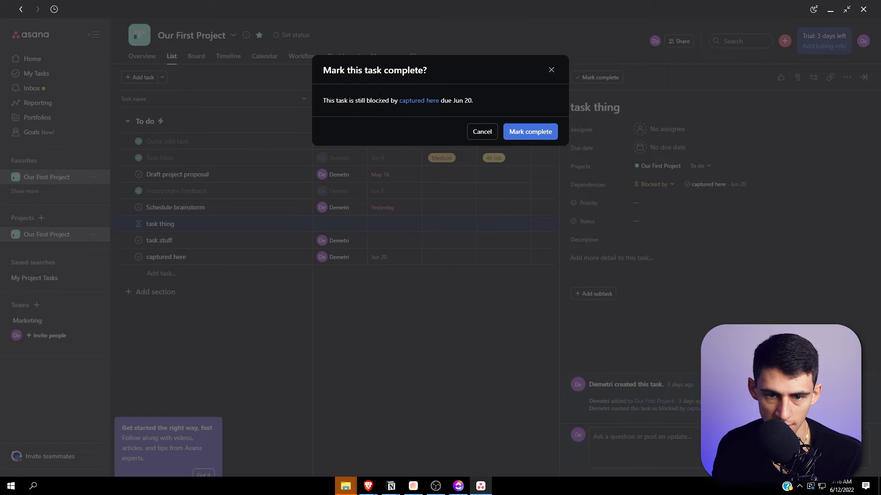
pyautogui.click(482, 132)
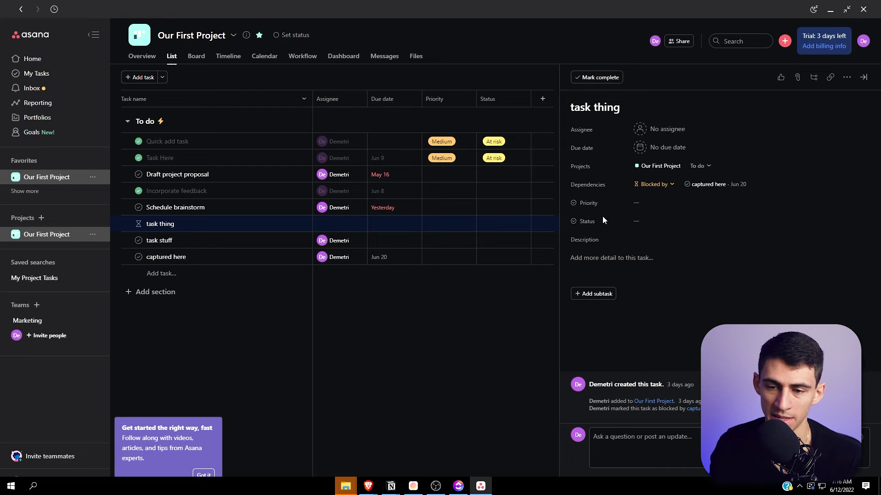
pyautogui.click(592, 294)
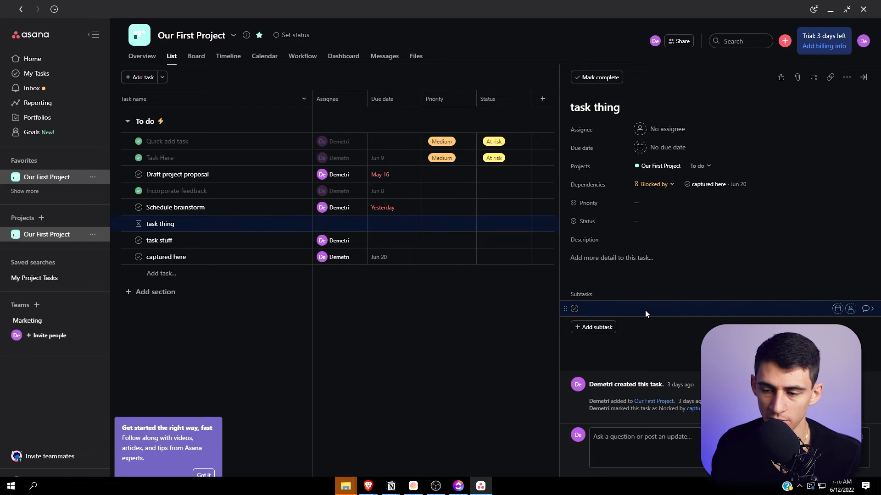
pyautogui.write('jlkjlj')
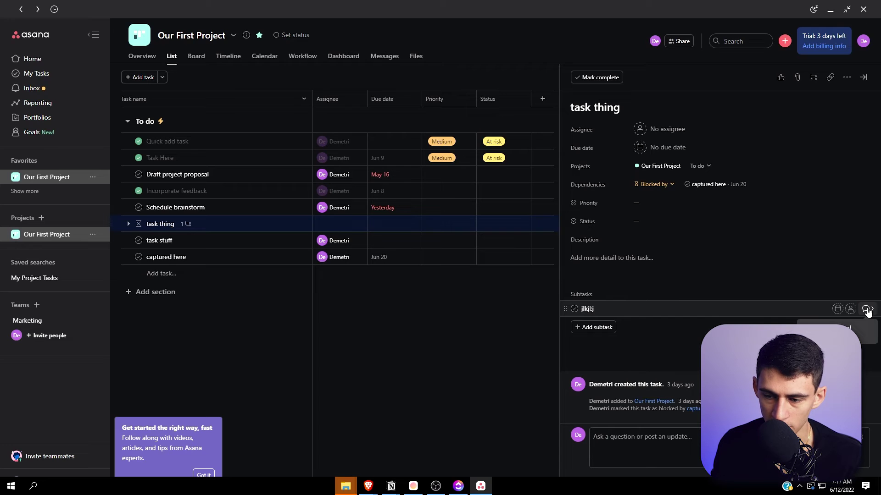
pyautogui.click(867, 310)
pyautogui.click(640, 191)
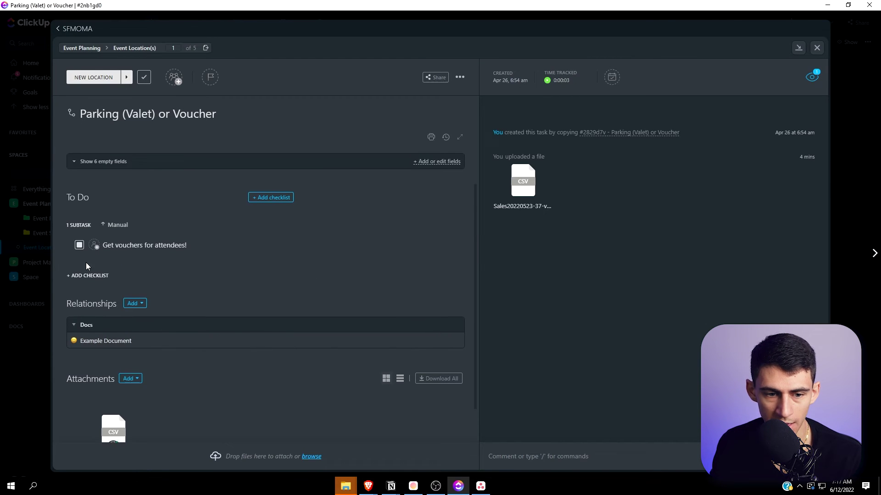
# Add a checklist to Parking (Valet) or Voucher, then delete the extra empty checklist.
pyautogui.doubleClick(101, 280)
pyautogui.click(122, 265)
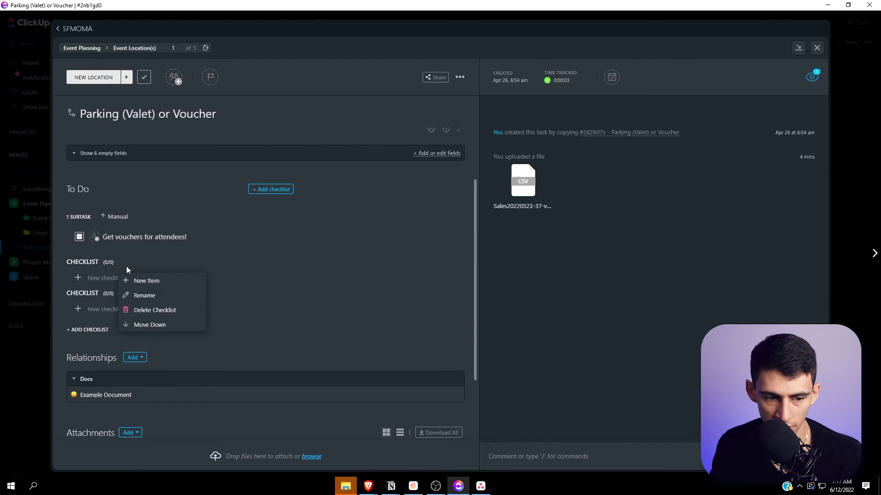
pyautogui.click(150, 311)
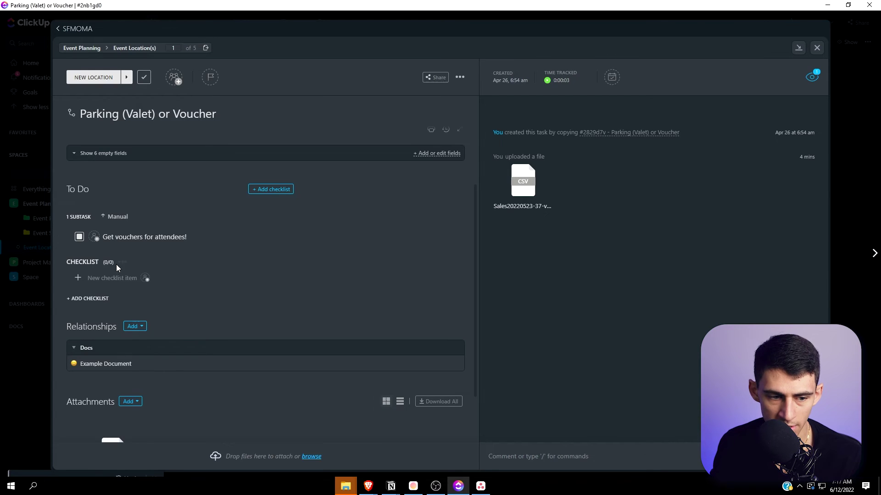
# Convert the subtask 'Get vouchers for attendees!' into a standalone task.
pyautogui.click(214, 235)
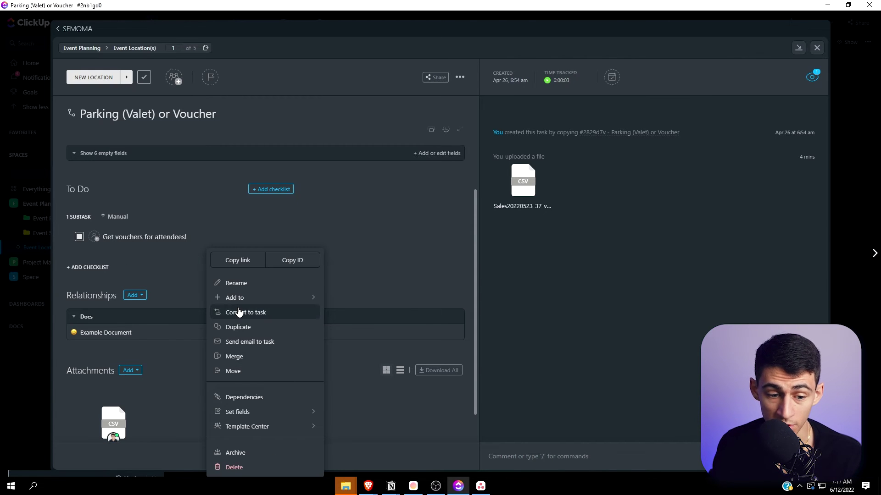
pyautogui.click(238, 312)
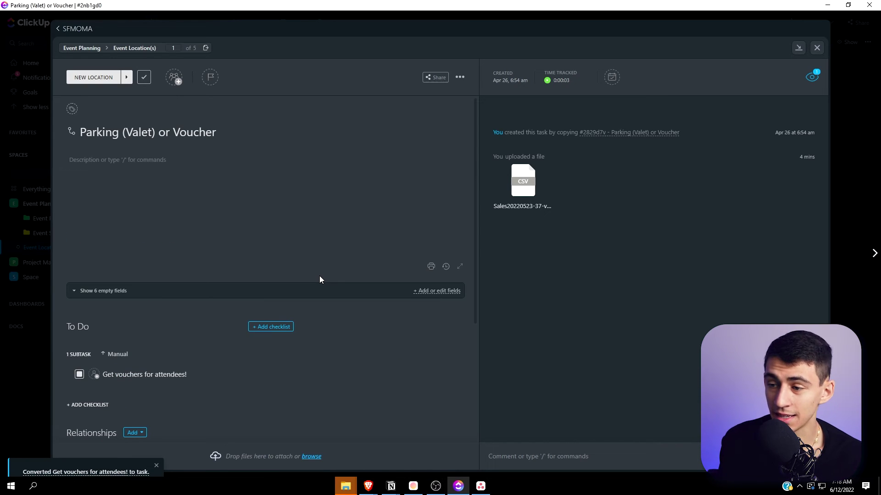
pyautogui.scroll(-4, 319, 279)
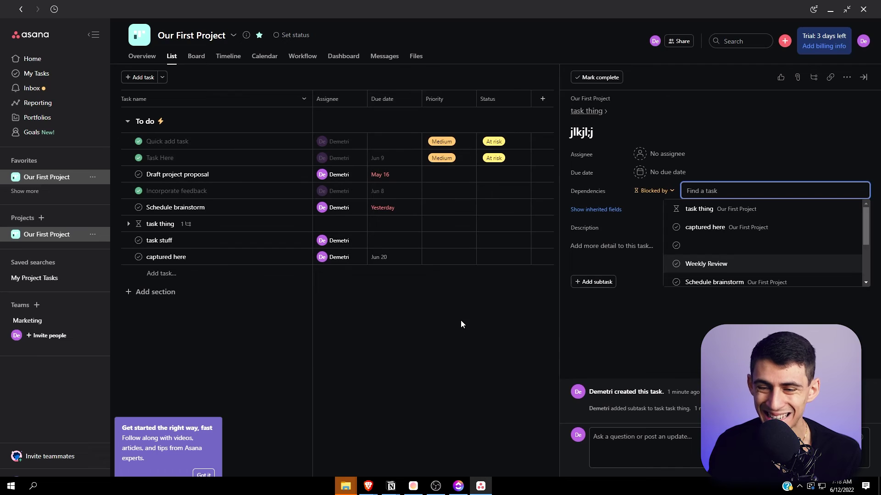
# Close the task and browse ClickUp's ClickApps, such as Relationships and Reschedule Dependencies.
pyautogui.click(461, 321)
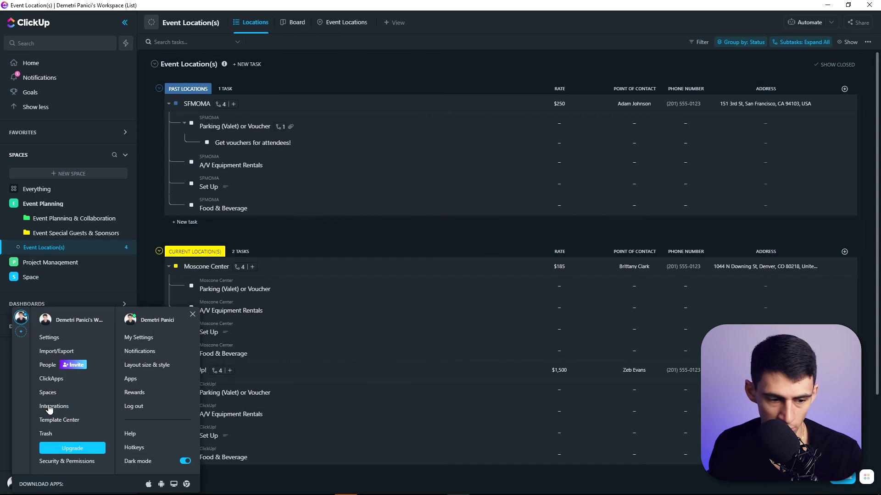
pyautogui.click(48, 382)
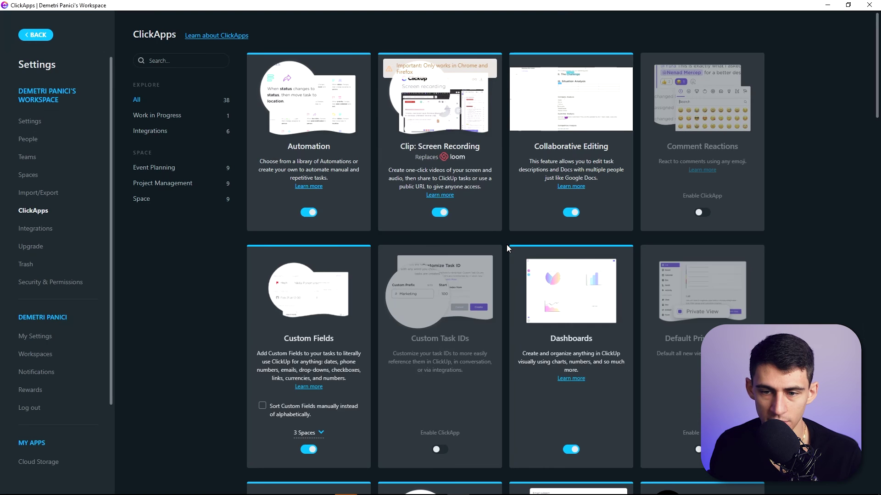
pyautogui.scroll(-13, 685, 196)
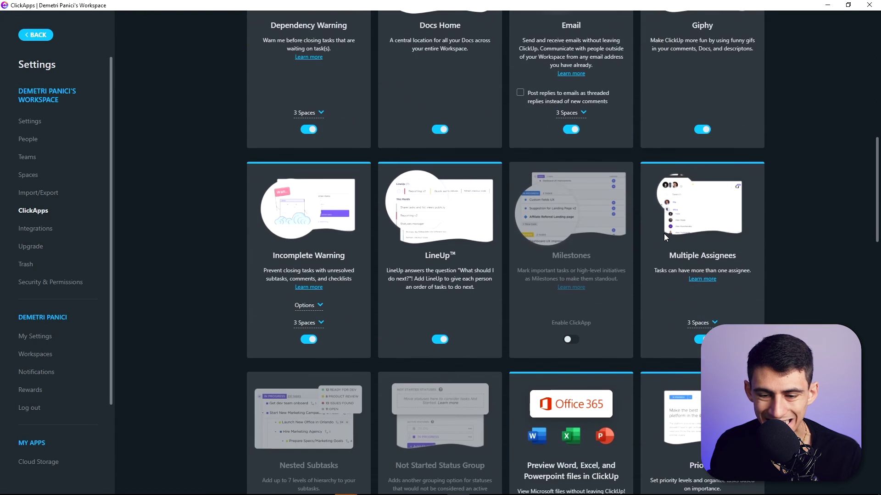
pyautogui.scroll(-5, 563, 265)
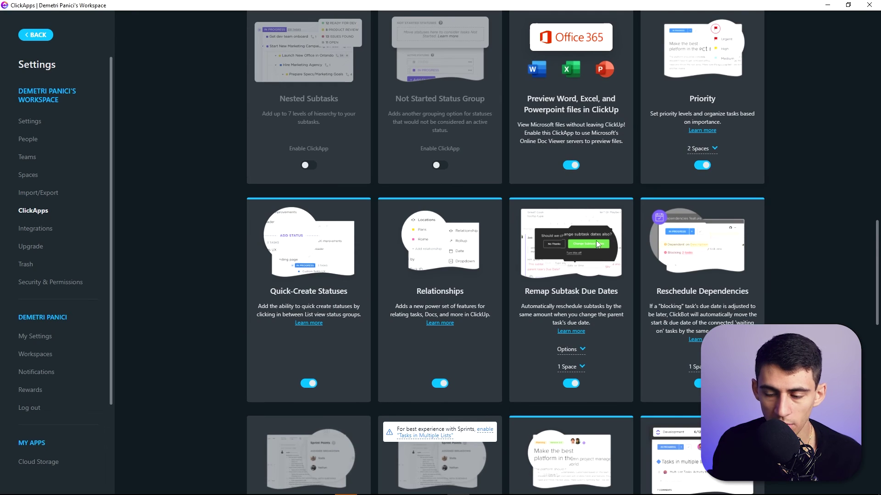
pyautogui.scroll(-3, 517, 287)
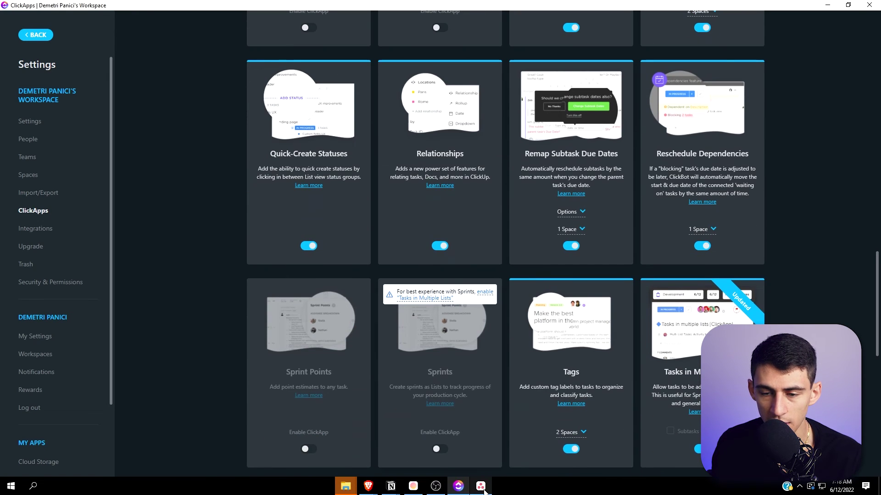
pyautogui.click(480, 487)
# Open Asana task 'thing' and its blocking task 'captured here', then check the account menu.
pyautogui.click(447, 224)
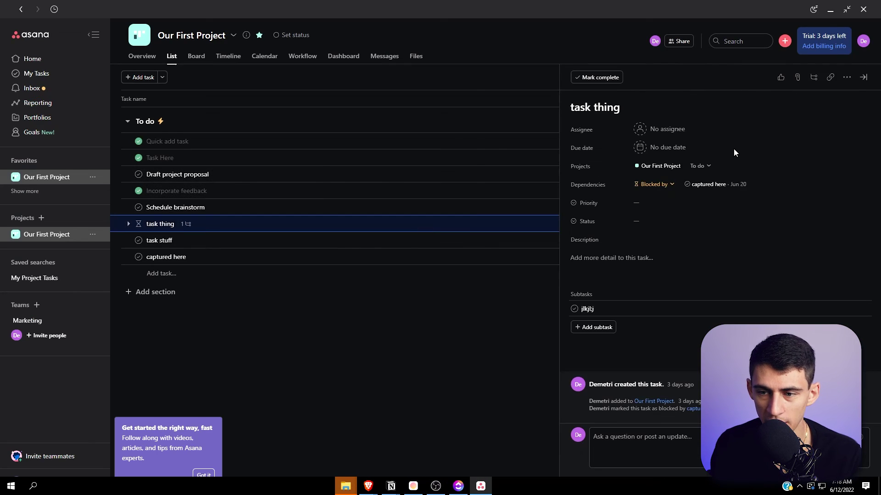
pyautogui.click(728, 184)
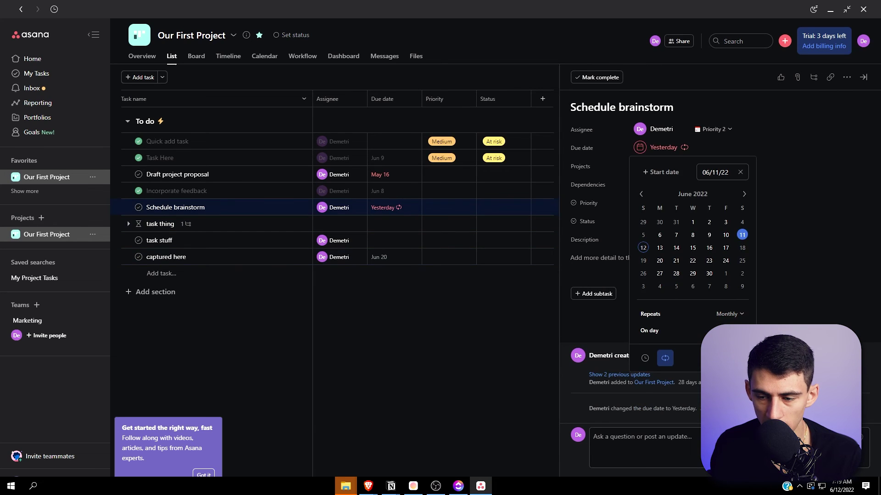
pyautogui.click(785, 299)
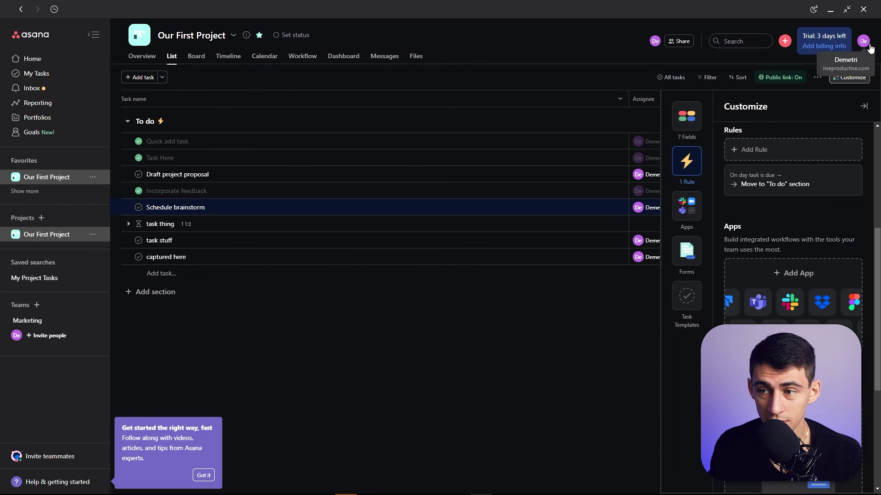
pyautogui.click(870, 48)
pyautogui.click(662, 444)
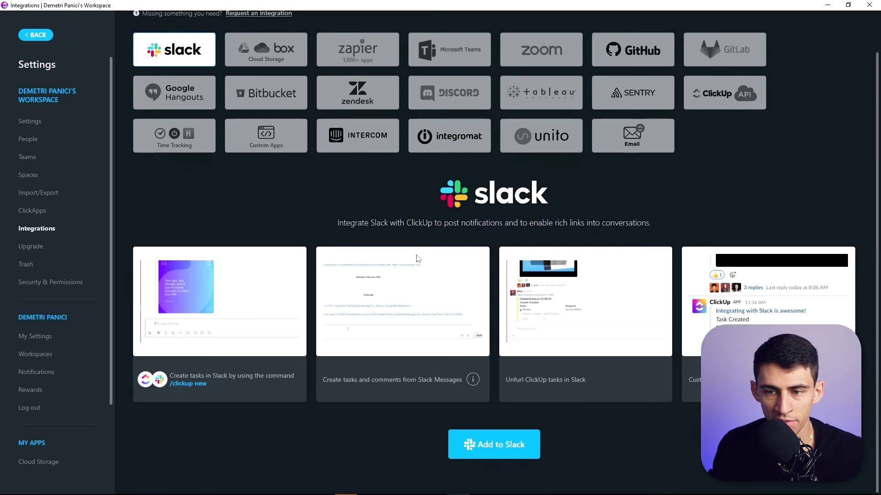
pyautogui.scroll(1, 416, 258)
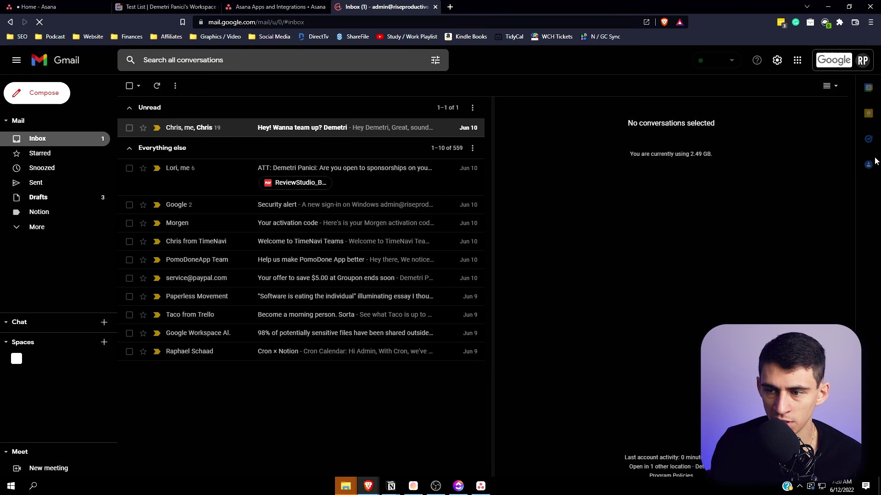
# Admin-install the Asana for Gmail add-on from the Workspace Marketplace.
pyautogui.click(868, 231)
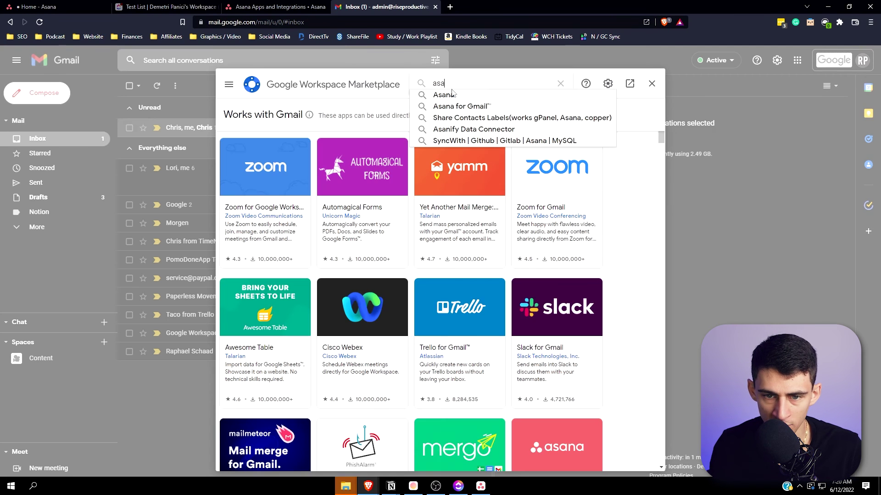
pyautogui.click(581, 105)
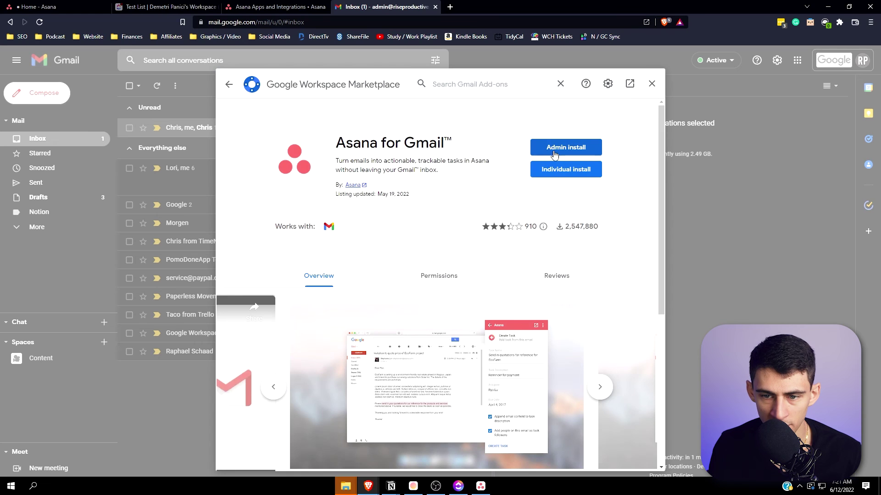
pyautogui.click(555, 152)
pyautogui.click(498, 390)
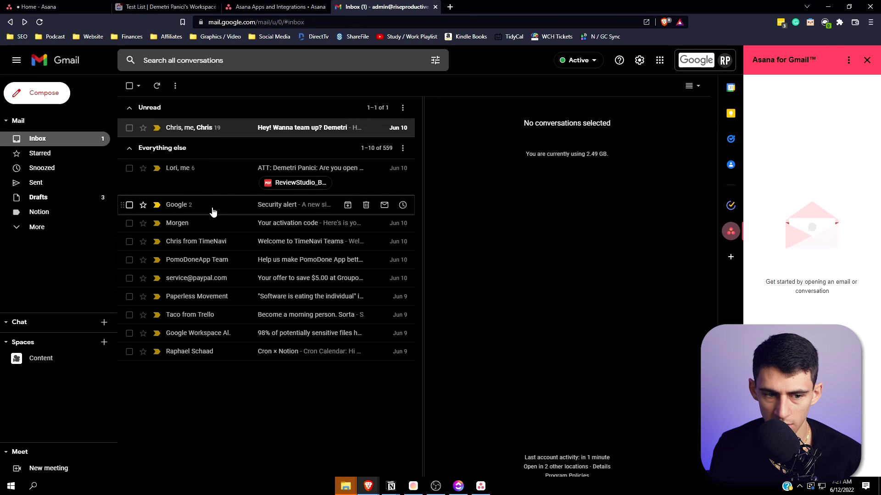
# Start a new Asana task from the 'Welcome to TimeNavi Teams' email and select its prefilled name.
pyautogui.click(212, 208)
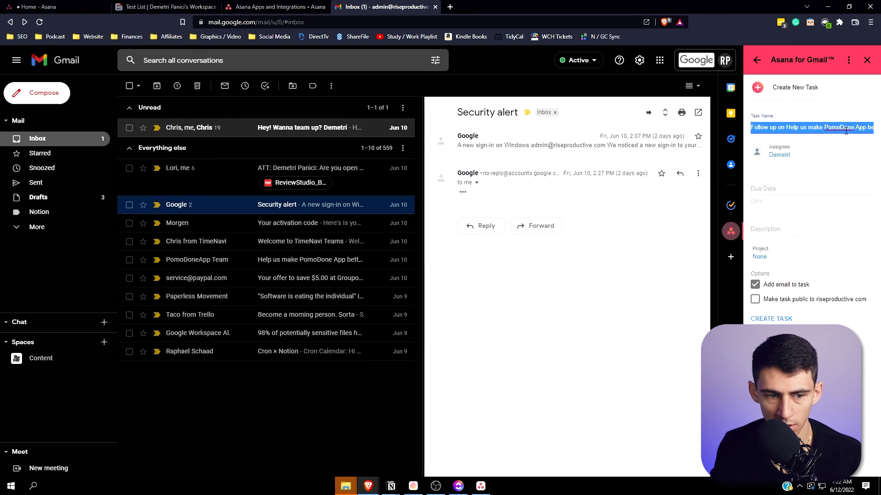
pyautogui.click(246, 248)
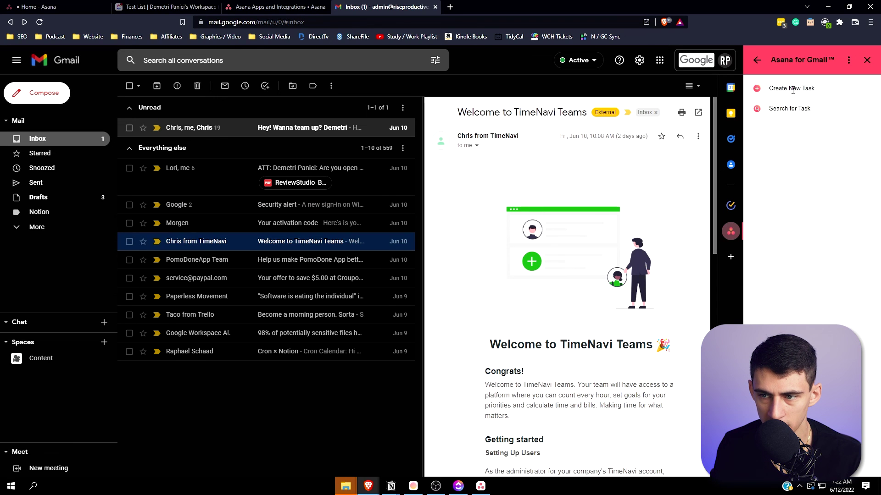
pyautogui.click(793, 88)
pyautogui.tripleClick(795, 128)
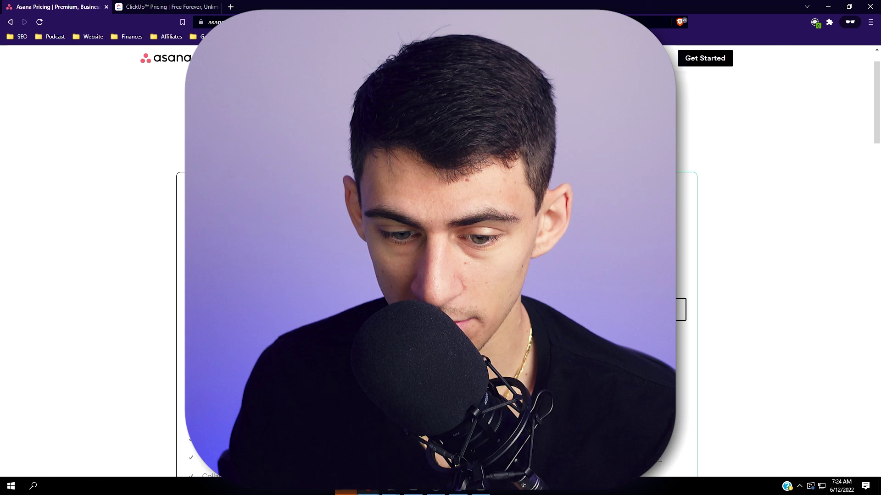
# Switch to the ClickUp Pricing tab to compare plans with Asana's.
pyautogui.click(186, 4)
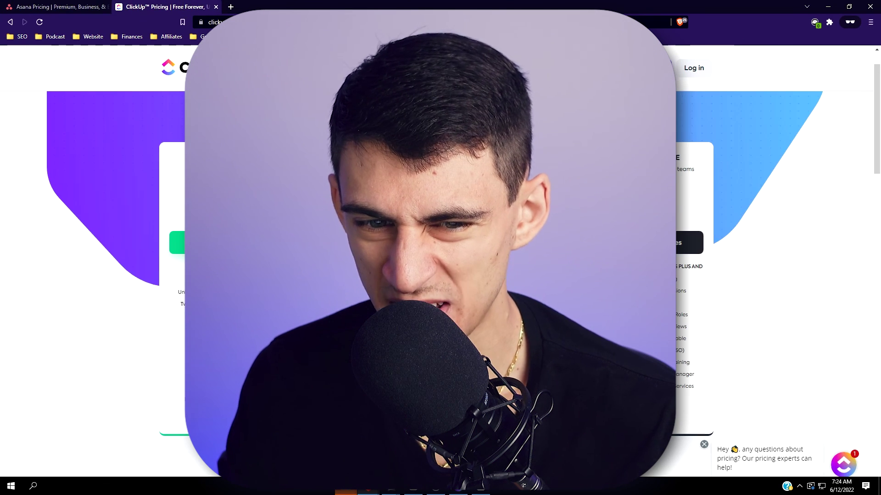